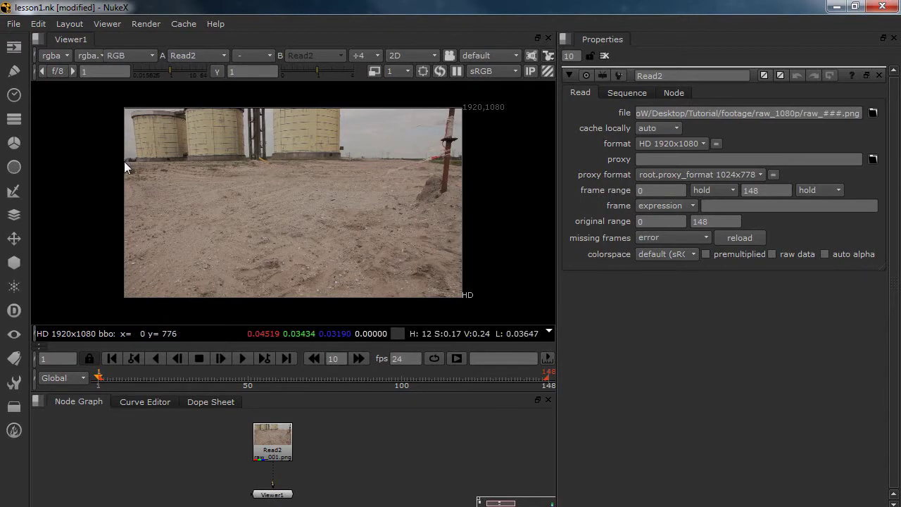
- Mark a thin horizontal reference line across the footage at the horizon and examine the horizon against it for lens curvature
drag(119, 161, 483, 166)
scroll(483, 168, up, 7)
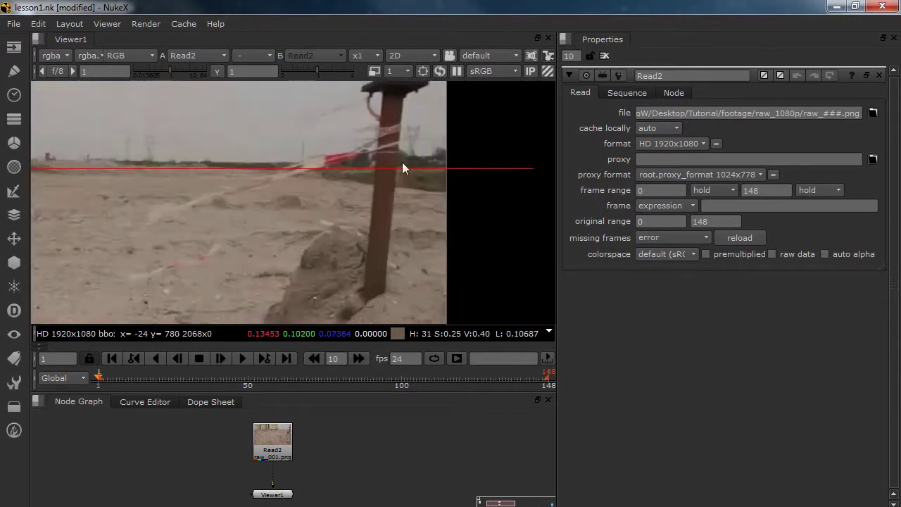
drag(308, 211, 405, 211)
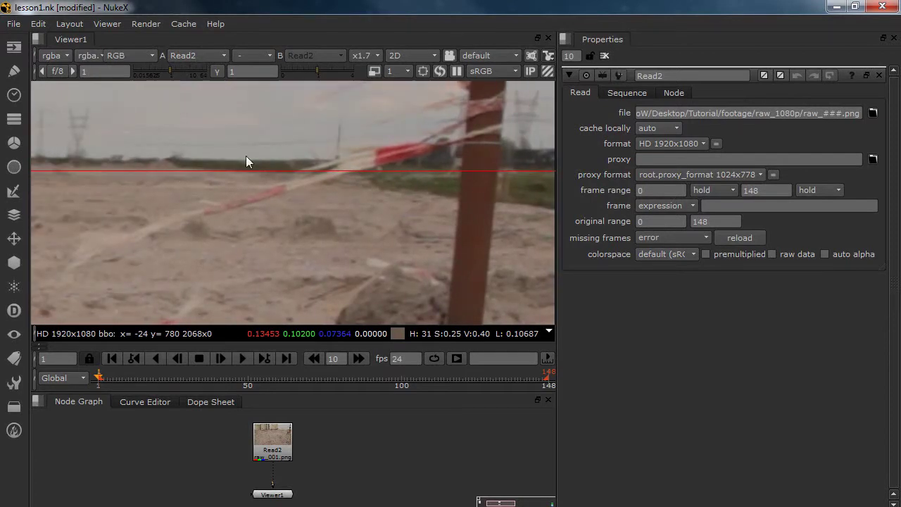
scroll(258, 181, down, 5)
drag(259, 181, 884, 200)
scroll(414, 210, down, 3)
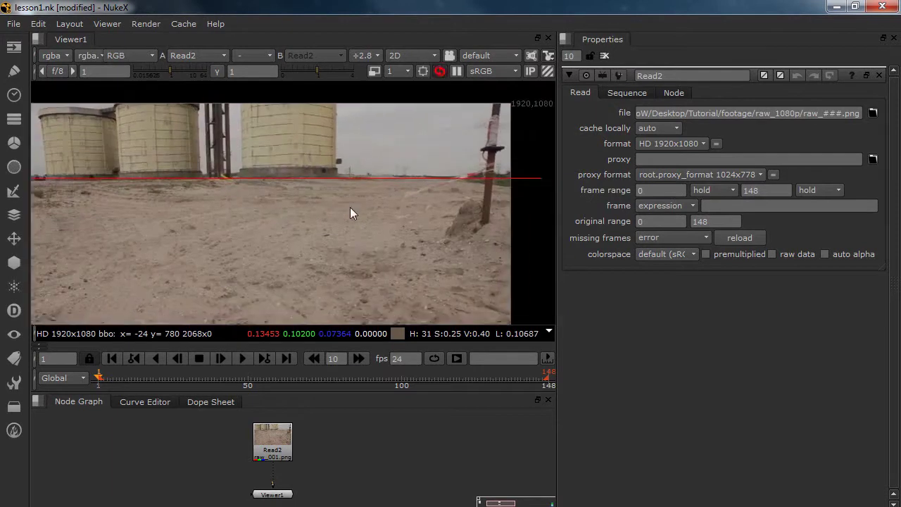
- Add a LensDistortion node after Read2 and start its image analysis over the Source Clip Range, cancelling it midway
click(269, 439)
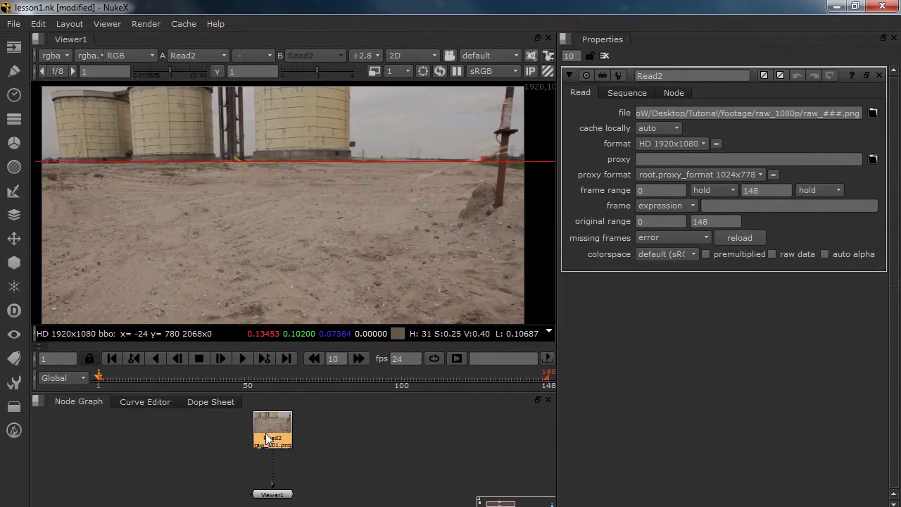
text(lens)
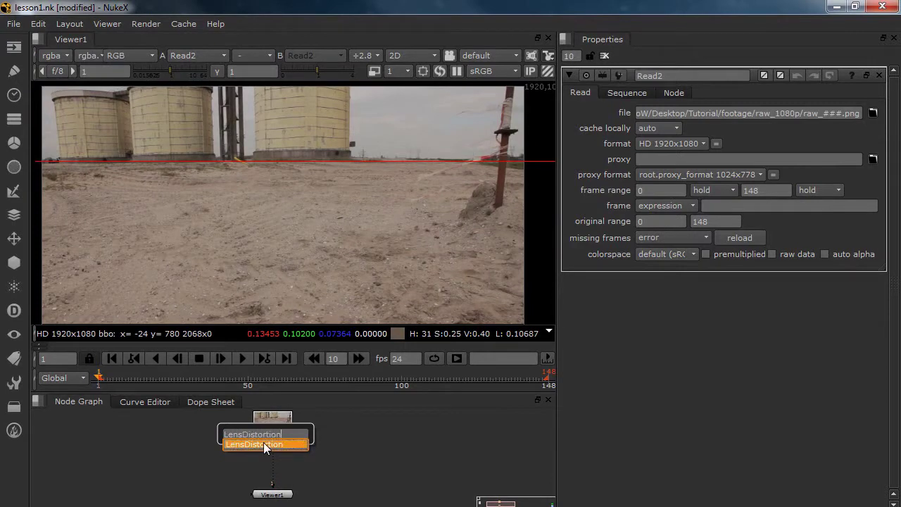
click(264, 445)
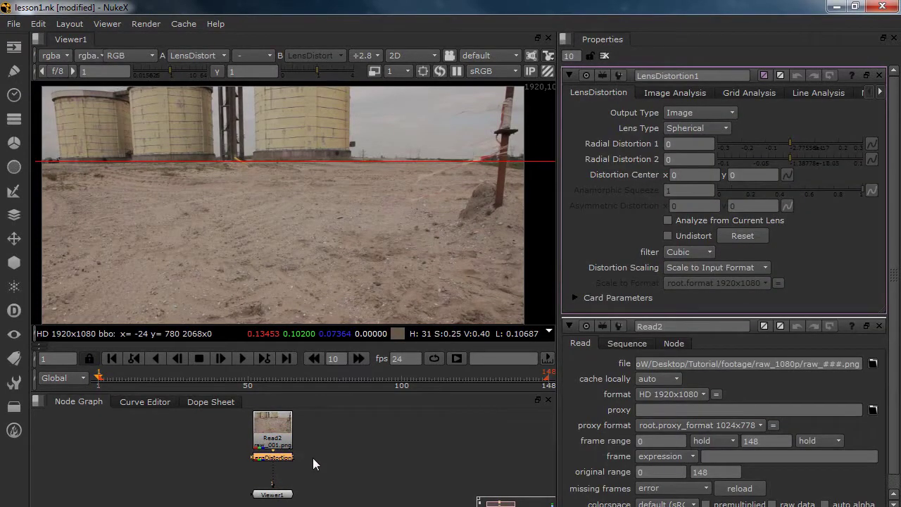
click(676, 94)
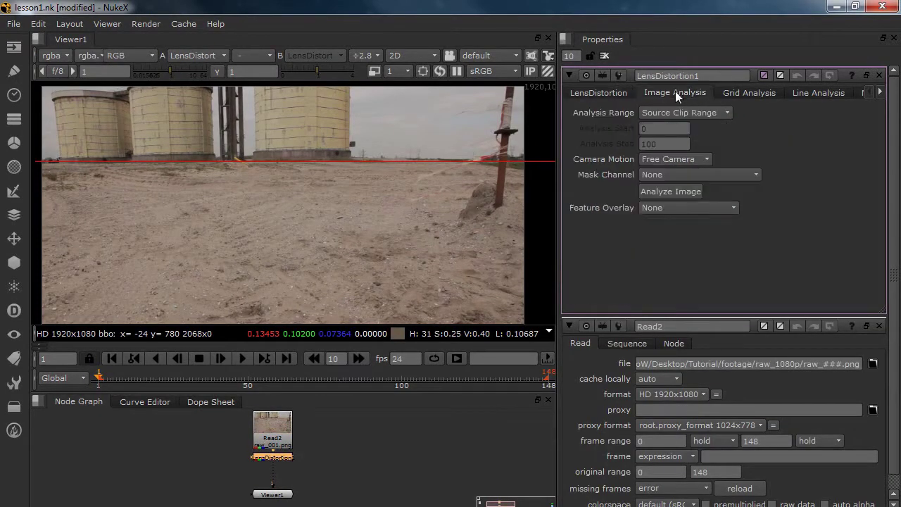
click(671, 192)
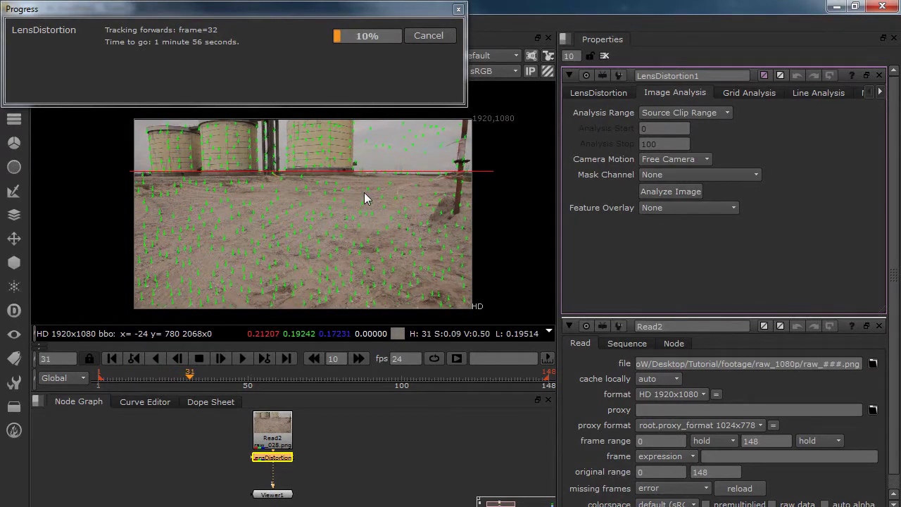
click(427, 36)
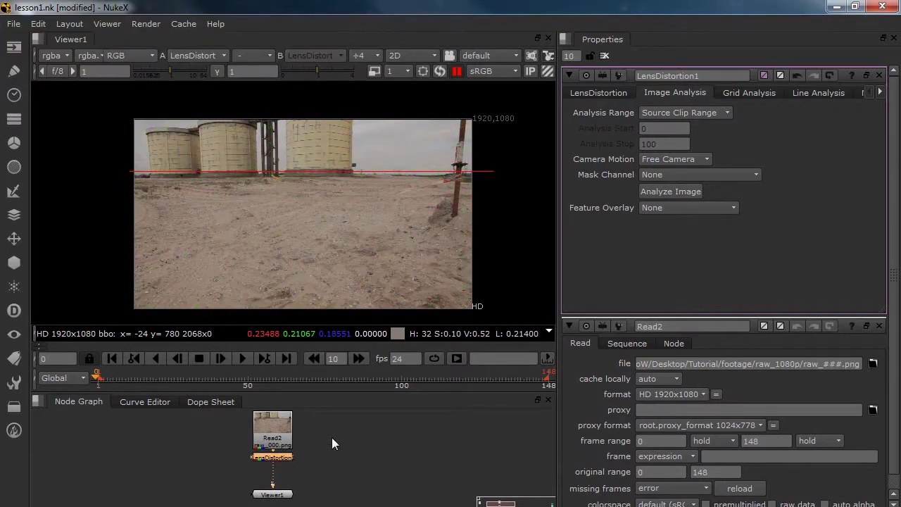
- Add a CheckerBoard node beside Read2 and display it in the viewer with viewer updates resumed
scroll(331, 437, down, 3)
drag(272, 448, 251, 452)
scroll(297, 445, up, 3)
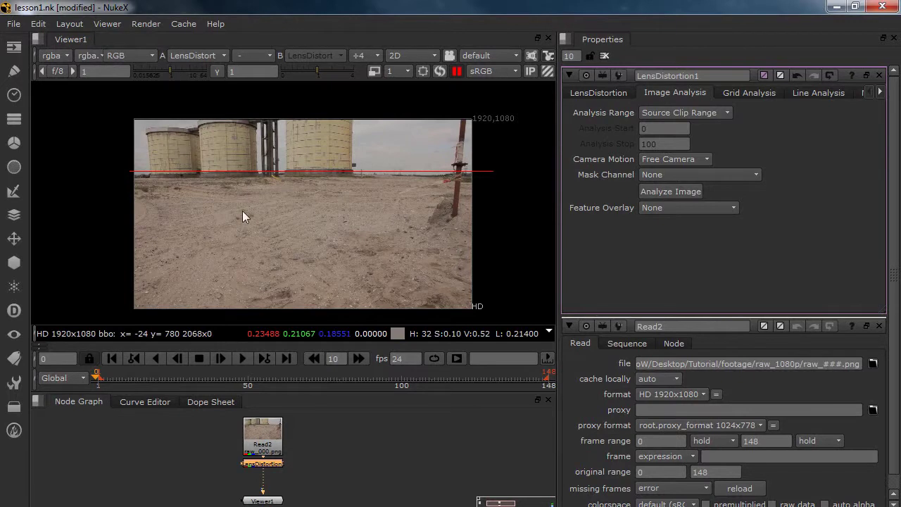
key(Tab)
text(ch)
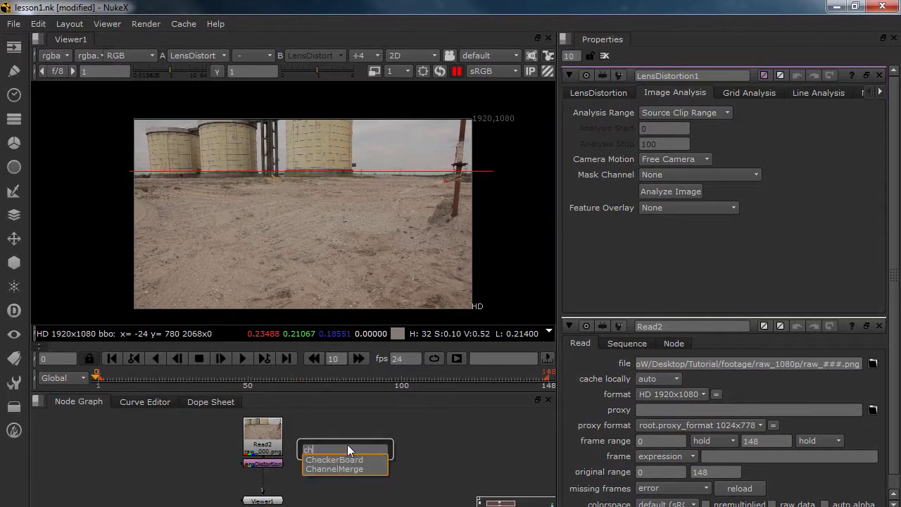
click(339, 461)
key(1)
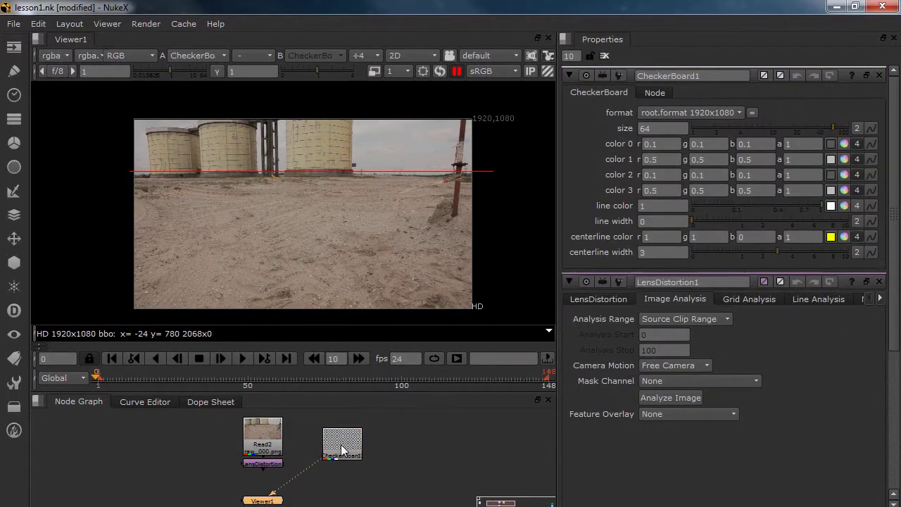
drag(342, 451, 195, 459)
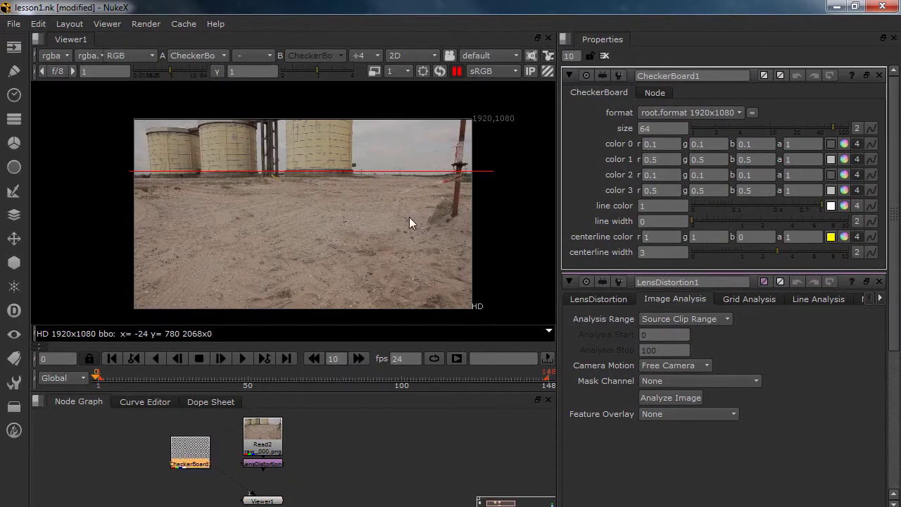
click(456, 73)
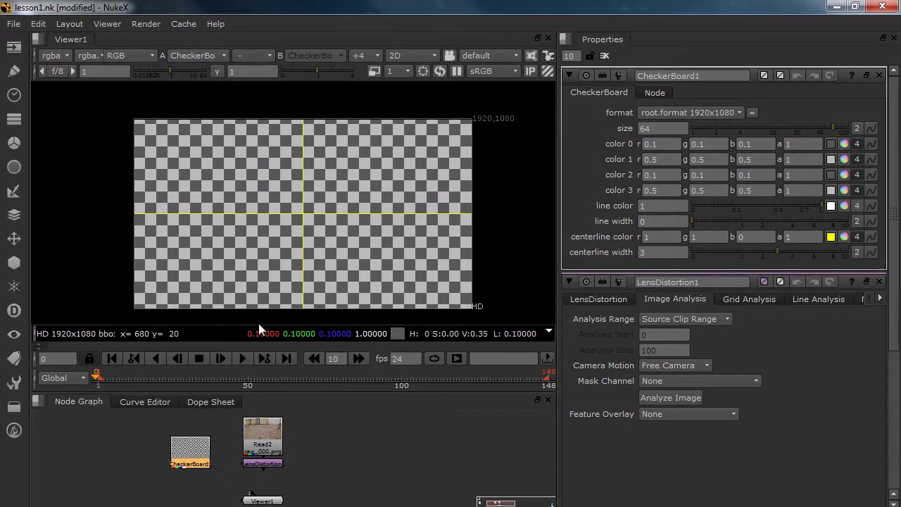
- Add a LensDistortion node below the CheckerBoard and set its Radial Distortion 1 to 0.93
click(265, 470)
click(200, 449)
key(Tab)
text(lens)
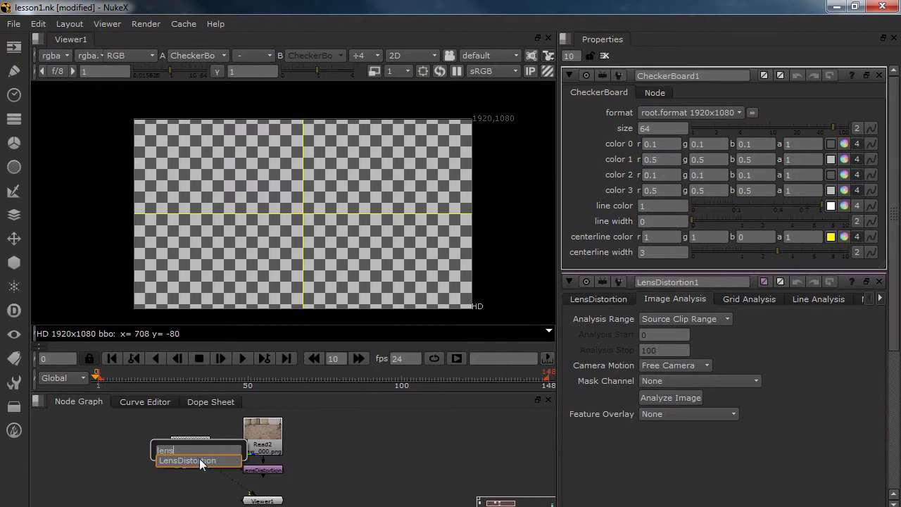
click(200, 461)
click(677, 146)
text(.93)
key(Return)
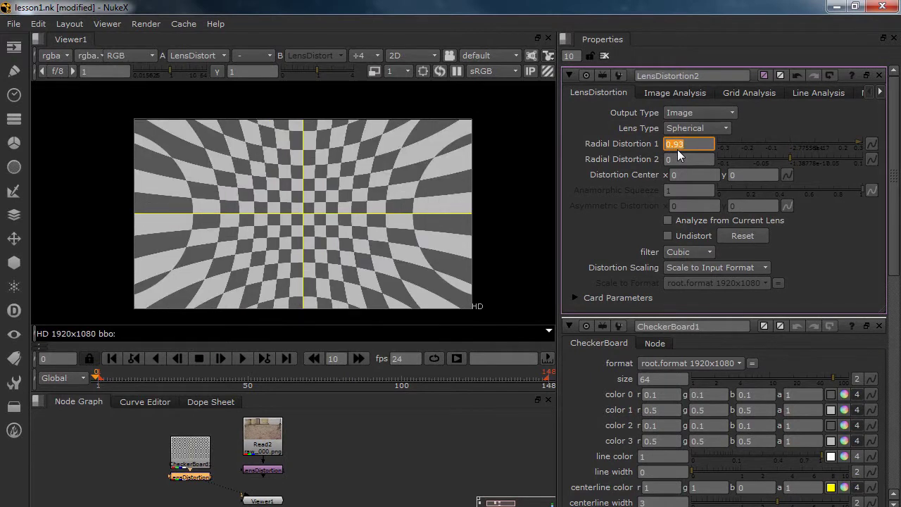
- Set Radial Distortion 1 and Radial Distortion 2 of the checkerboard's LensDistortion node to 0.03 and inspect the warped grid
click(682, 144)
text(0)
key(Return)
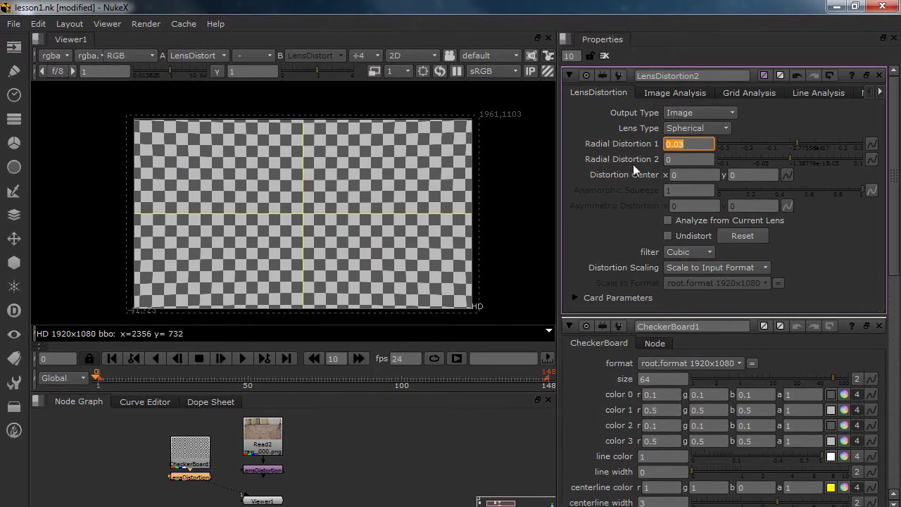
click(675, 159)
text(.03)
key(Return)
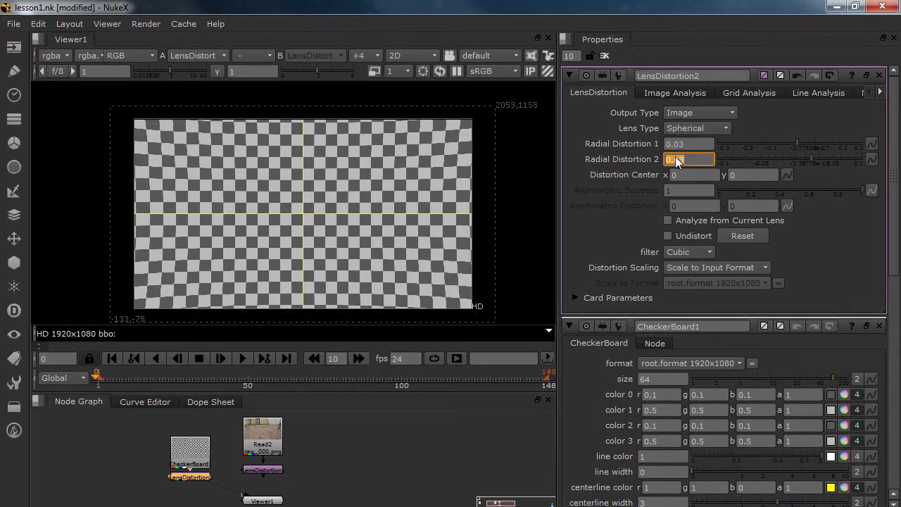
drag(468, 174, 490, 159)
scroll(373, 176, up, 3)
scroll(354, 200, down, 3)
drag(353, 207, 413, 184)
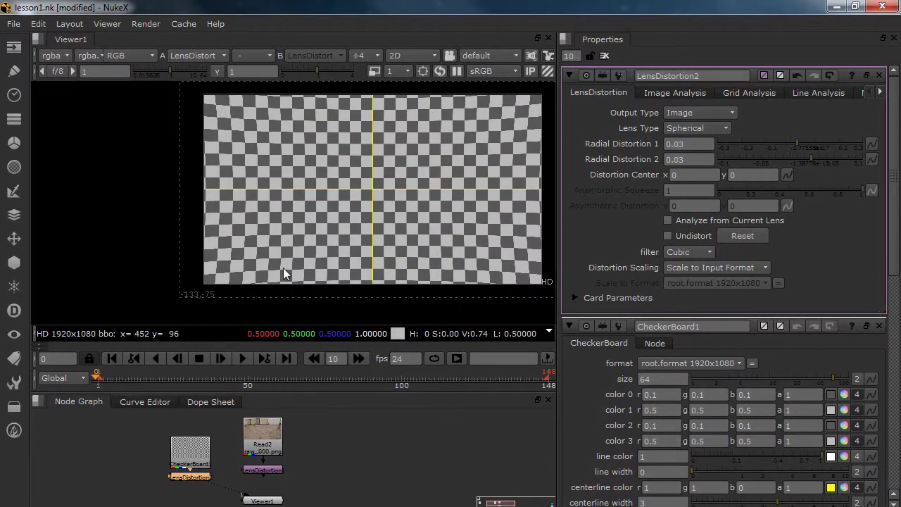
- Show the grid analysis settings, disable the checkerboard's LensDistortion node and return the viewer to the footage's LensDistortion
click(743, 93)
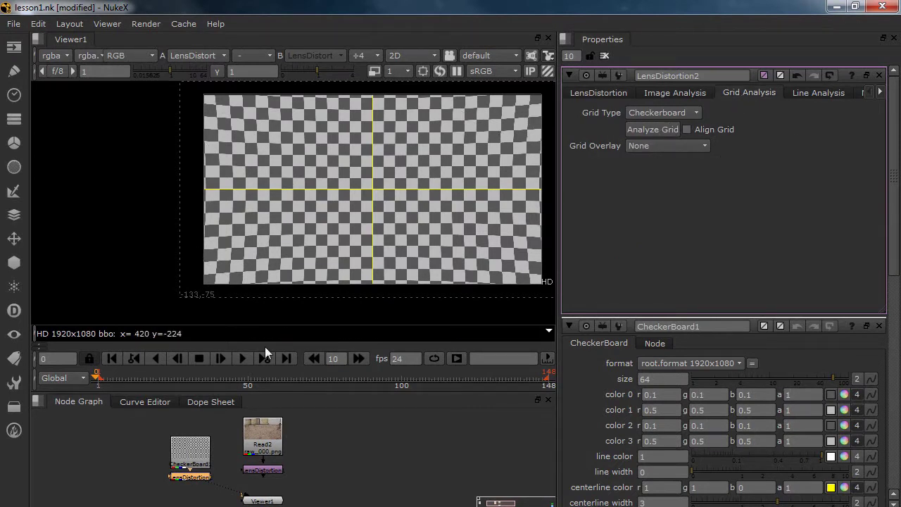
key(d)
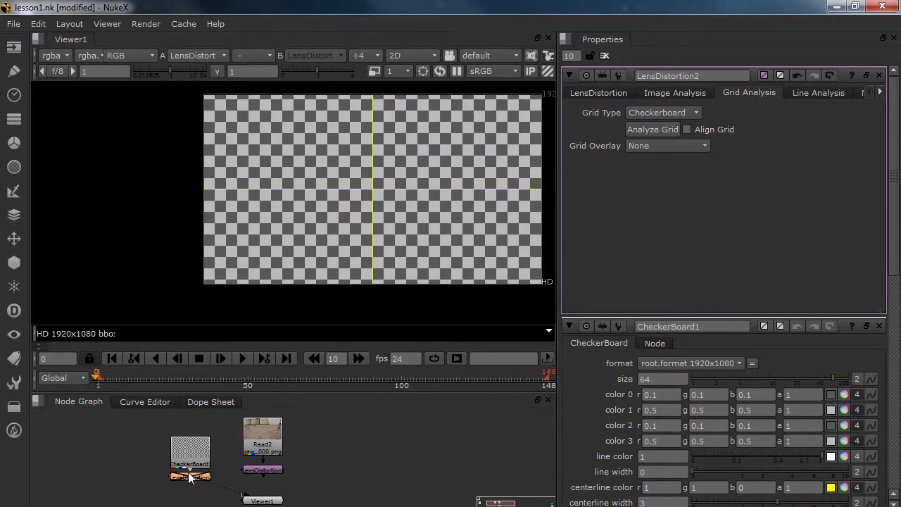
click(278, 471)
key(1)
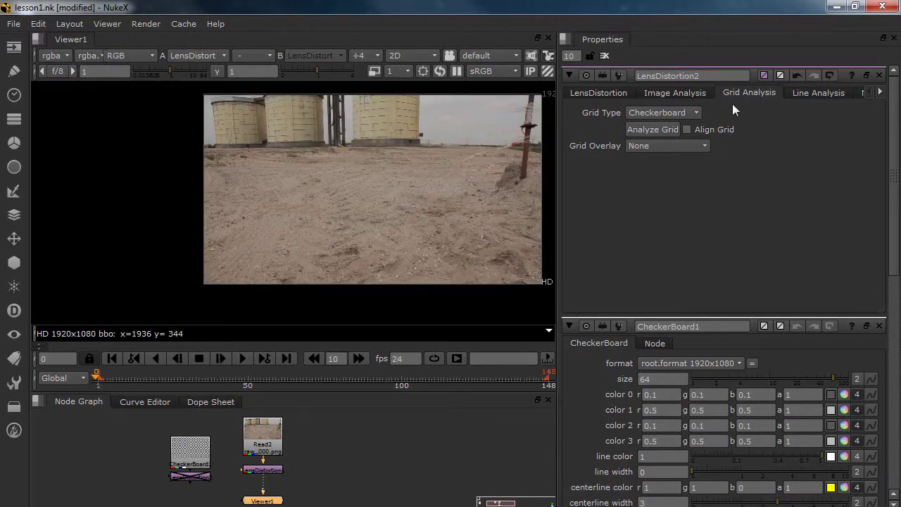
- Delete the CheckerBoard with its LensDistortion node, and Read2 with its LensDistortion node
drag(148, 431, 216, 501)
key(Delete)
key(Delete)
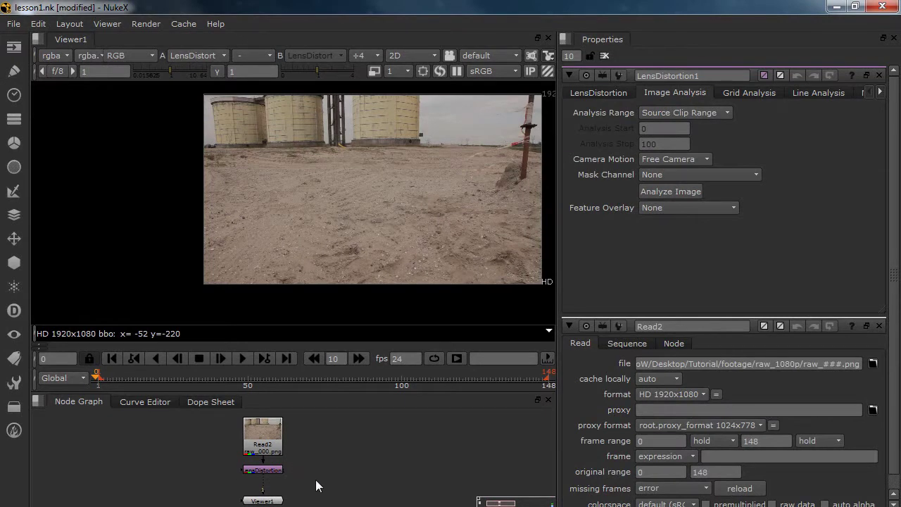
drag(307, 489, 231, 415)
key(Delete)
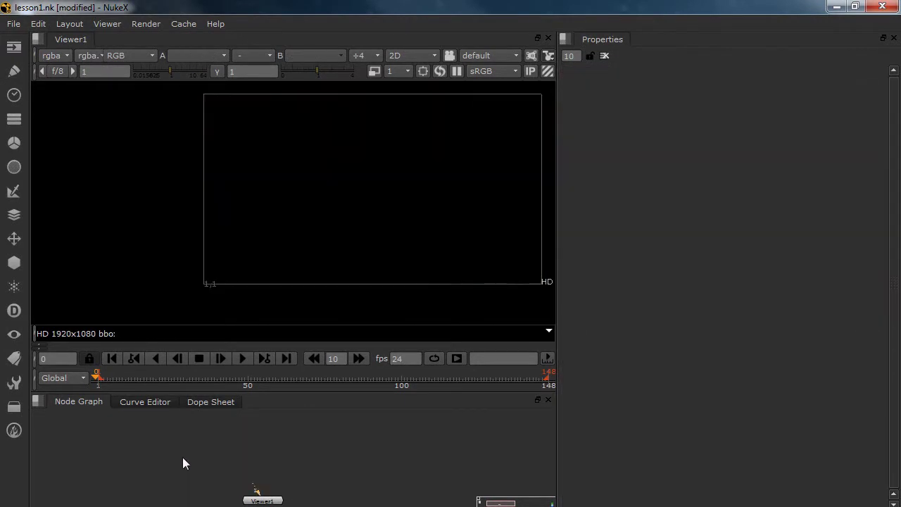
- Move the Read1 and Colorspace1 nodes together across the node graph to the Viewer
drag(209, 461, 367, 461)
scroll(366, 461, down, 2)
drag(226, 491, 117, 428)
drag(158, 451, 404, 432)
scroll(361, 437, up, 5)
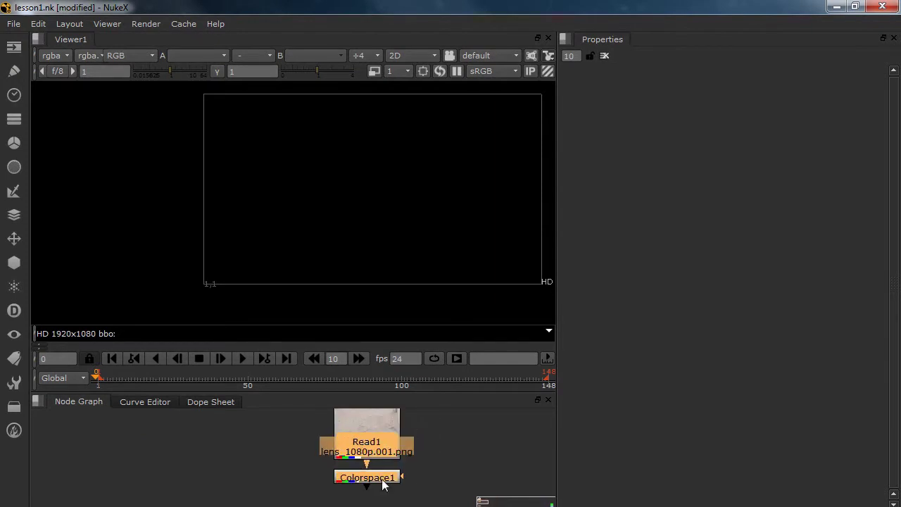
- Display the Read1 lens_1080p footage in the viewer and open the node's properties
click(443, 479)
click(386, 478)
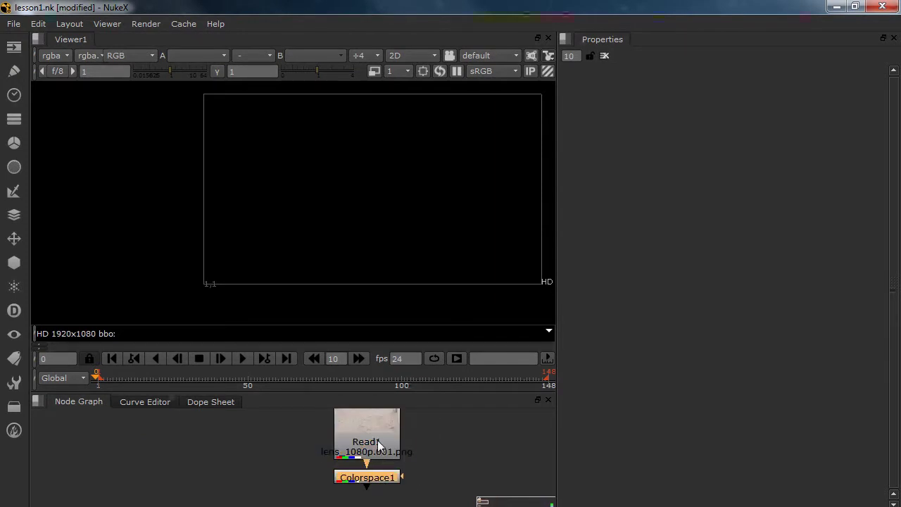
click(378, 446)
key(1)
drag(470, 238, 403, 241)
double_click(366, 438)
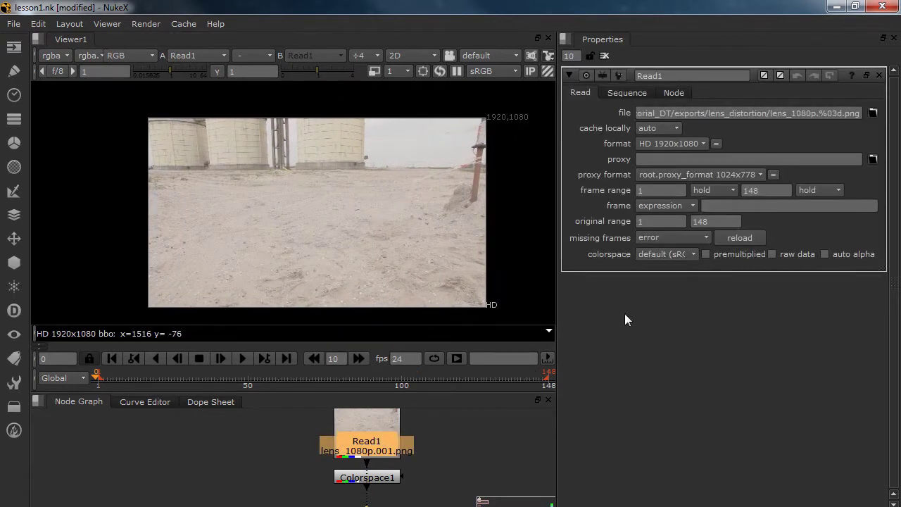
- Display the Colorspace1 output in the viewer and open the node's properties to check its conversion settings
click(384, 493)
click(388, 478)
key(1)
double_click(389, 478)
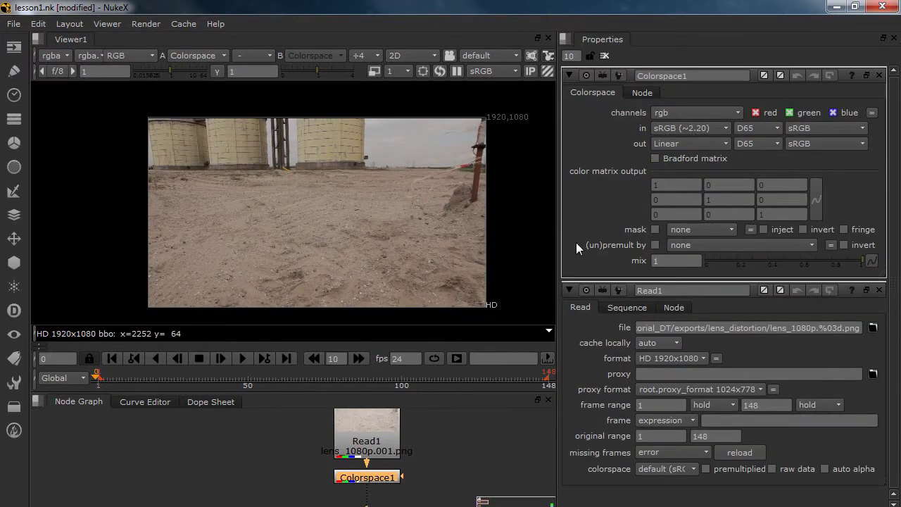
drag(404, 481, 403, 464)
click(387, 480)
drag(385, 193, 381, 191)
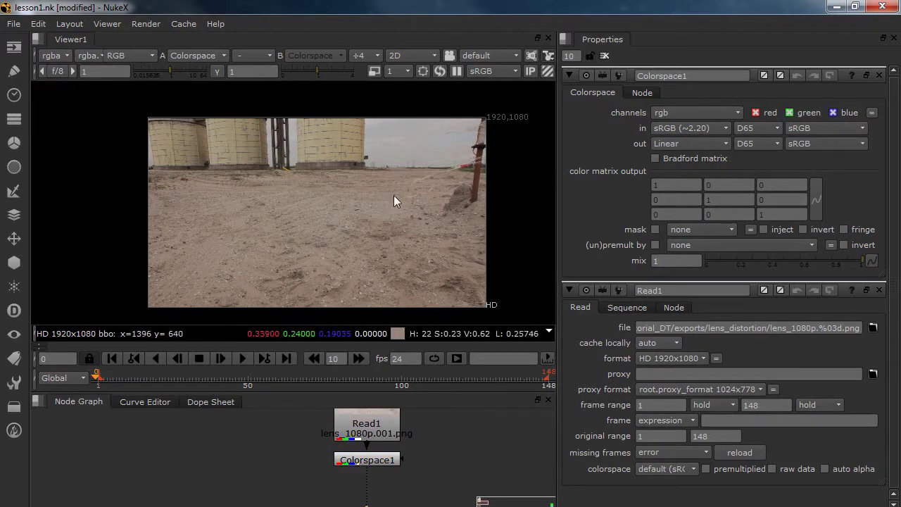
- Add a CameraTracker node after Colorspace1 and place it slightly lower in the node graph
click(383, 462)
key(Tab)
text(c)
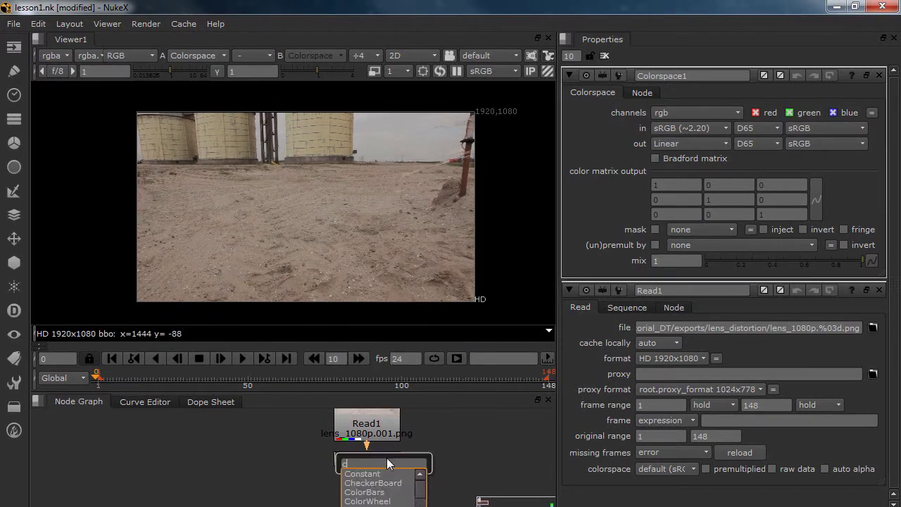
text(ameraTracker)
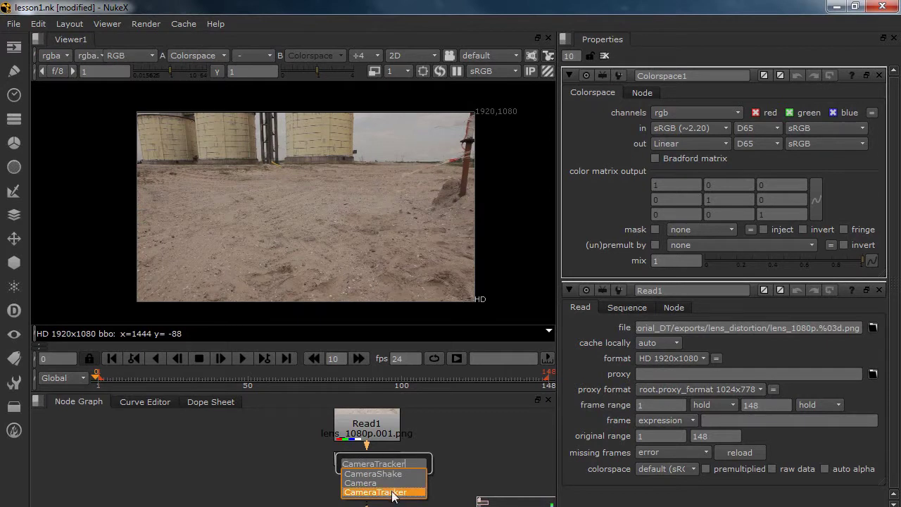
click(393, 492)
drag(380, 481, 380, 491)
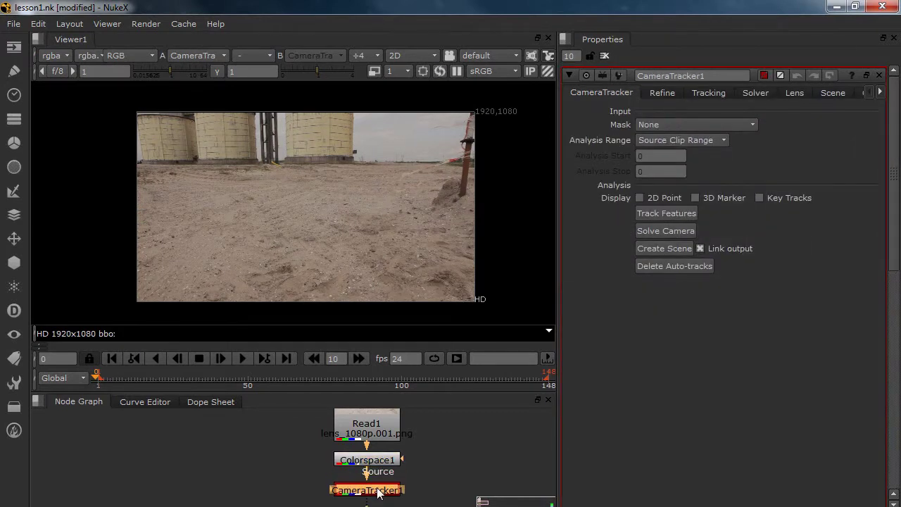
drag(396, 461, 365, 467)
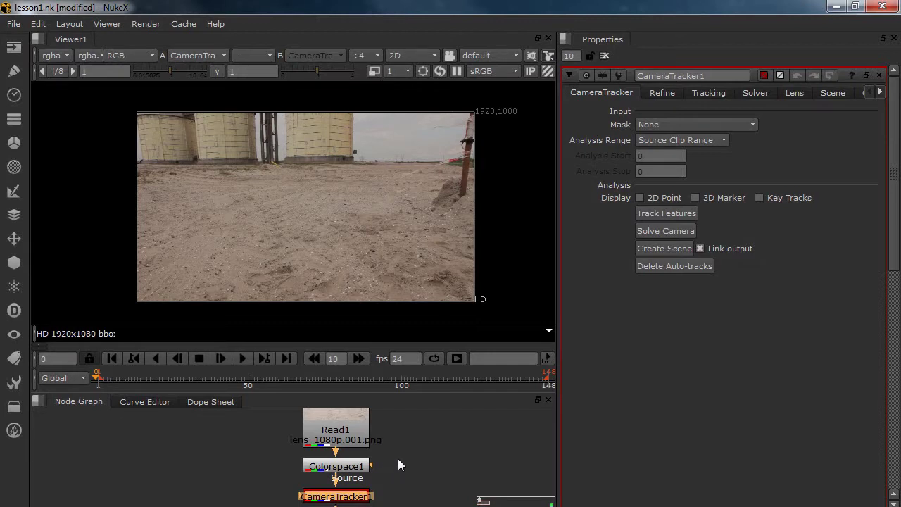
scroll(379, 476, down, 3)
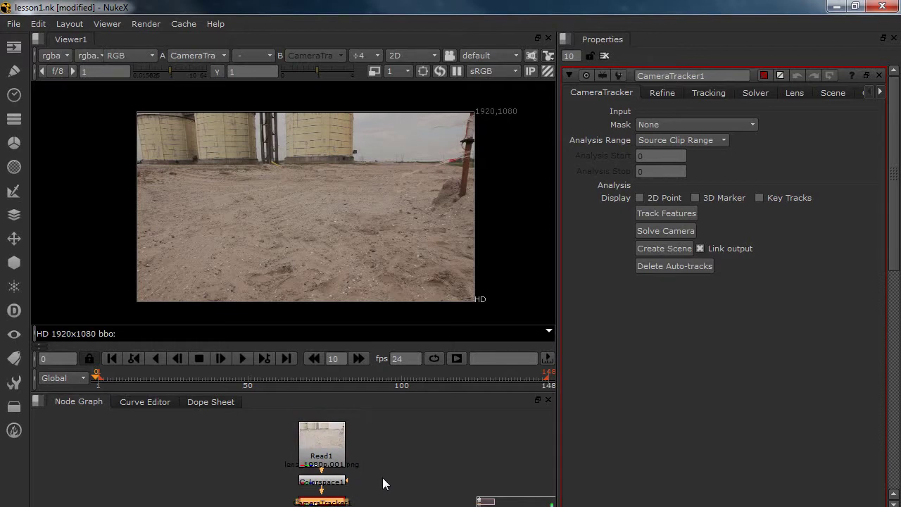
drag(382, 478, 359, 475)
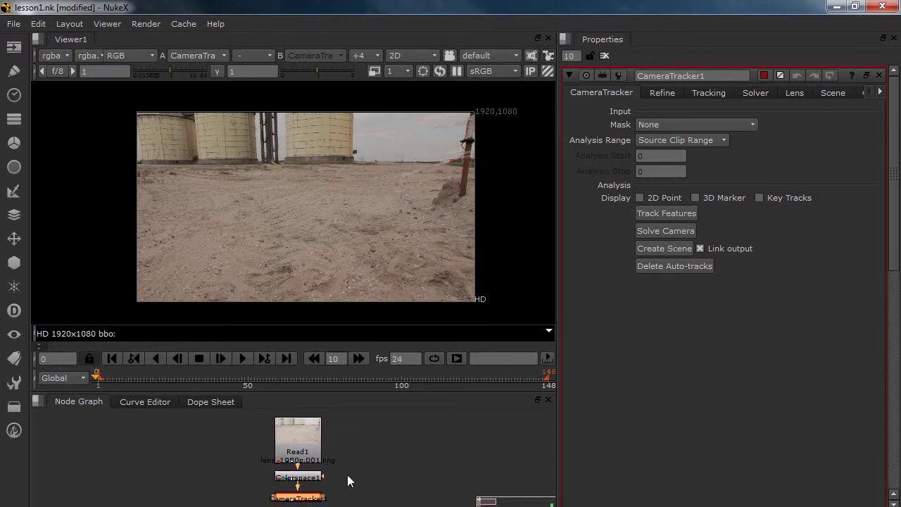
- Track the features of the undistorted footage with CameraTracker1 over the Source Clip Range
click(339, 484)
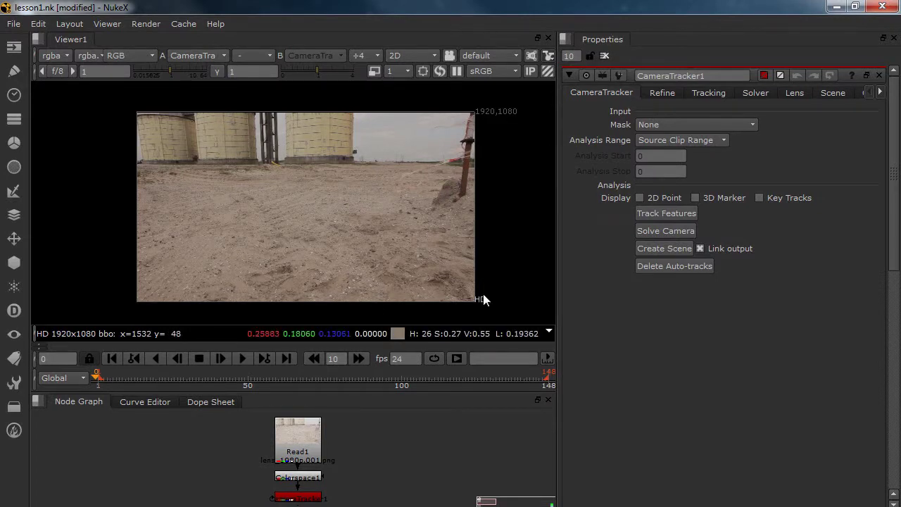
click(656, 214)
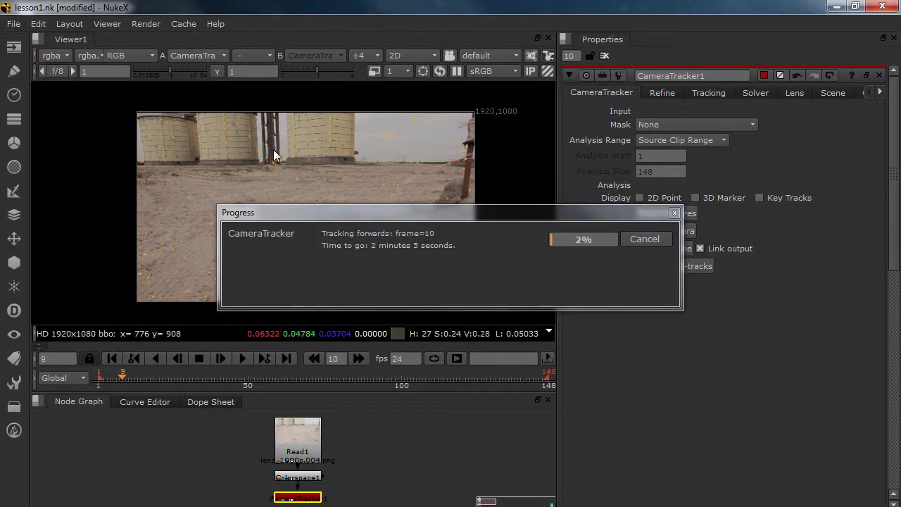
scroll(325, 139, up, 2)
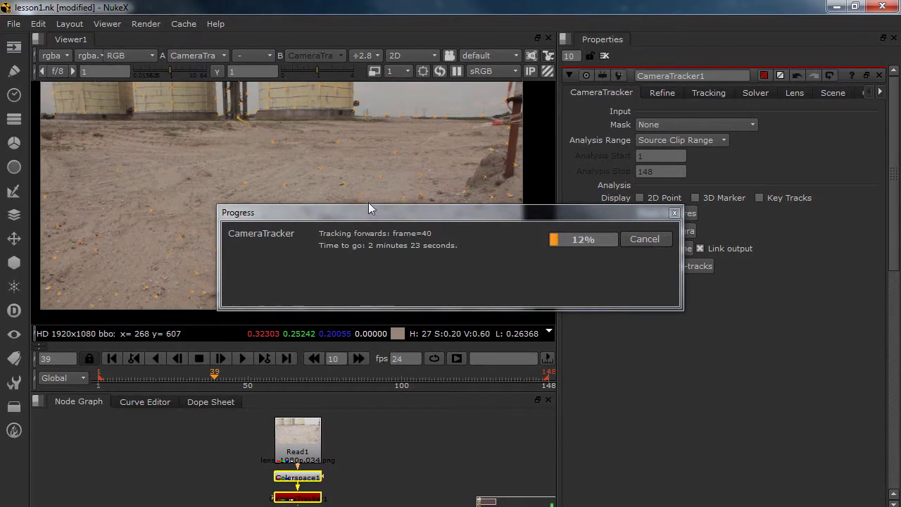
drag(418, 216, 656, 280)
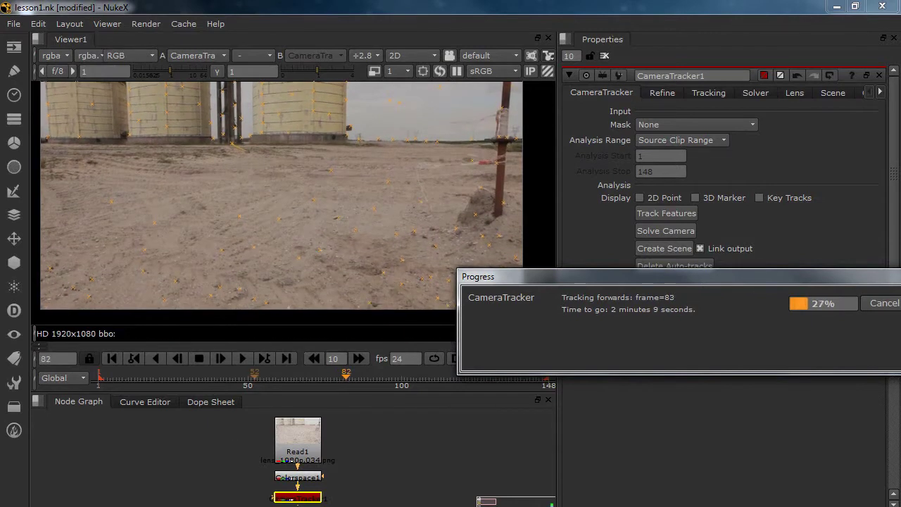
click(117, 477)
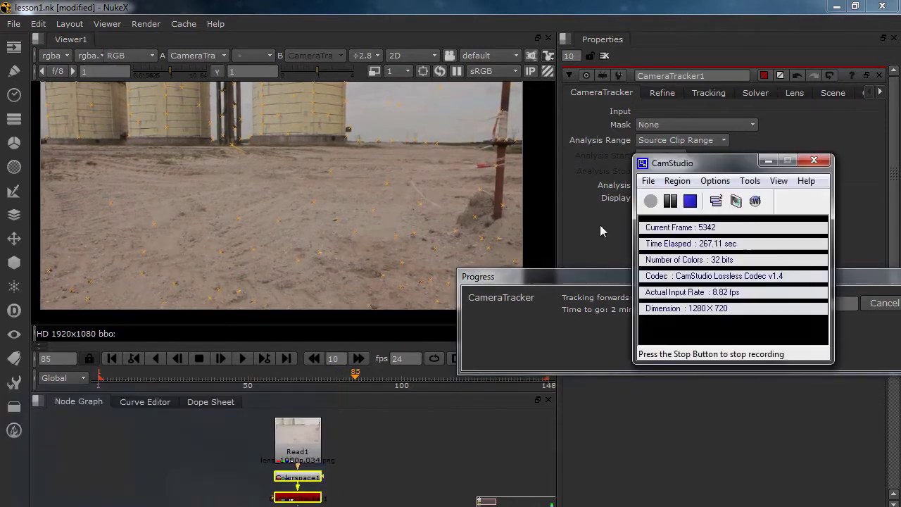
click(670, 204)
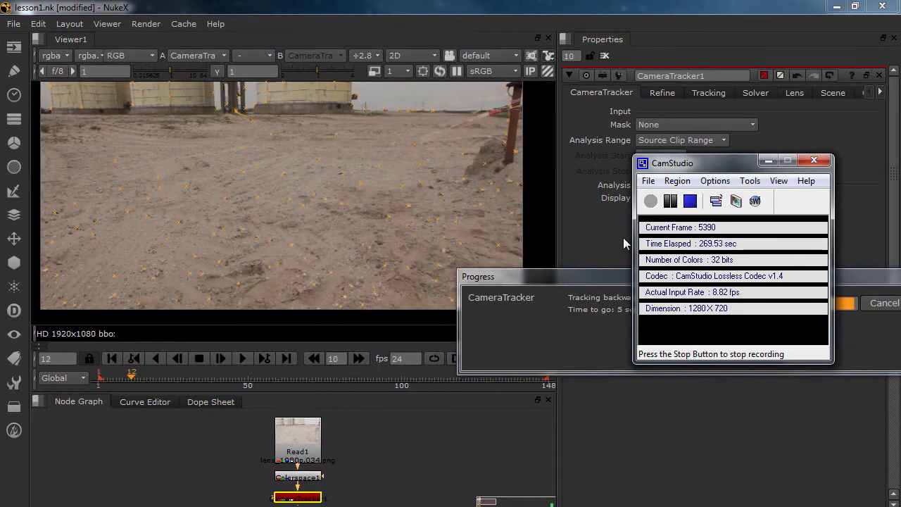
click(623, 238)
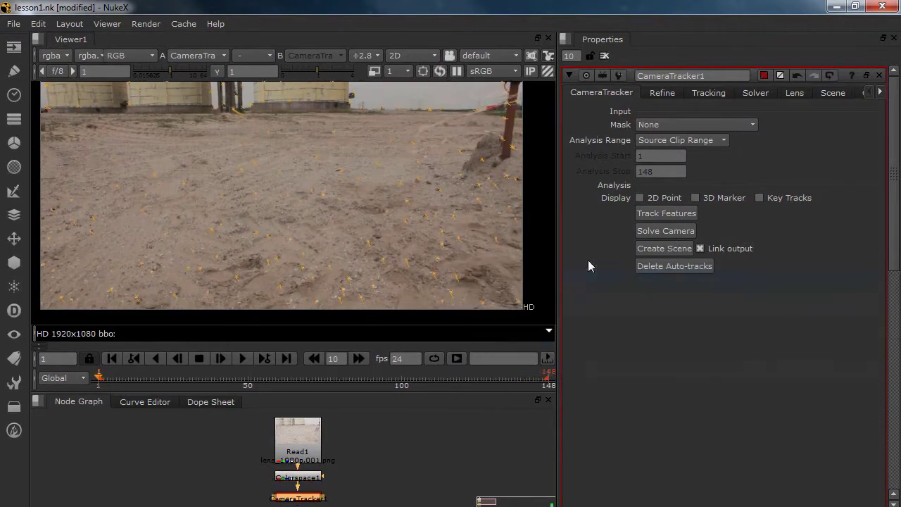
- Go to frame 108 and examine the tracked features on the tanks, sky, ground and pole
scroll(402, 211, down, 2)
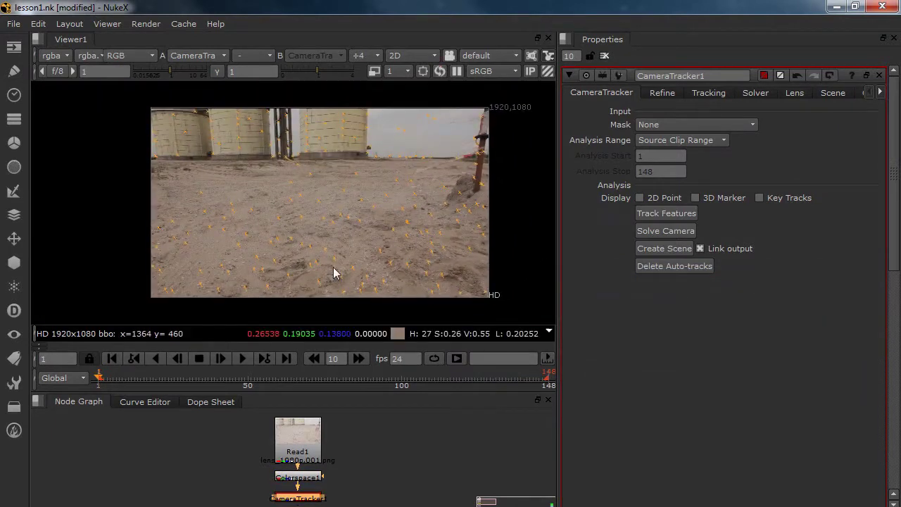
drag(113, 379, 426, 386)
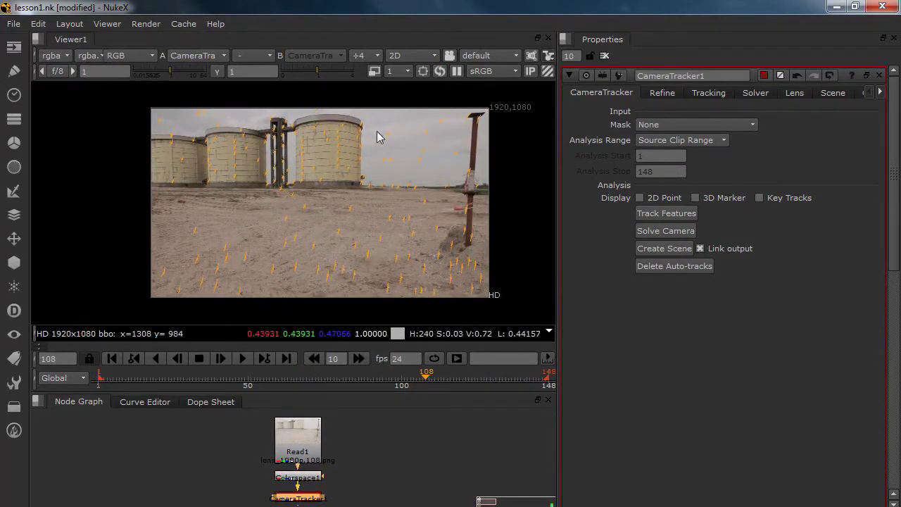
mouse_move(211, 137)
mouse_down()
mouse_move(232, 147)
mouse_move(206, 138)
mouse_up()
scroll(193, 111, up, 4)
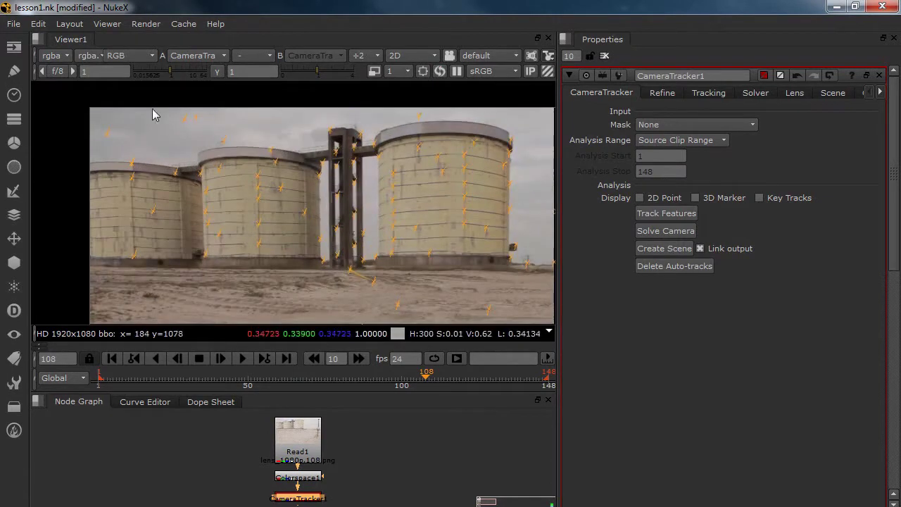
drag(382, 215, 221, 215)
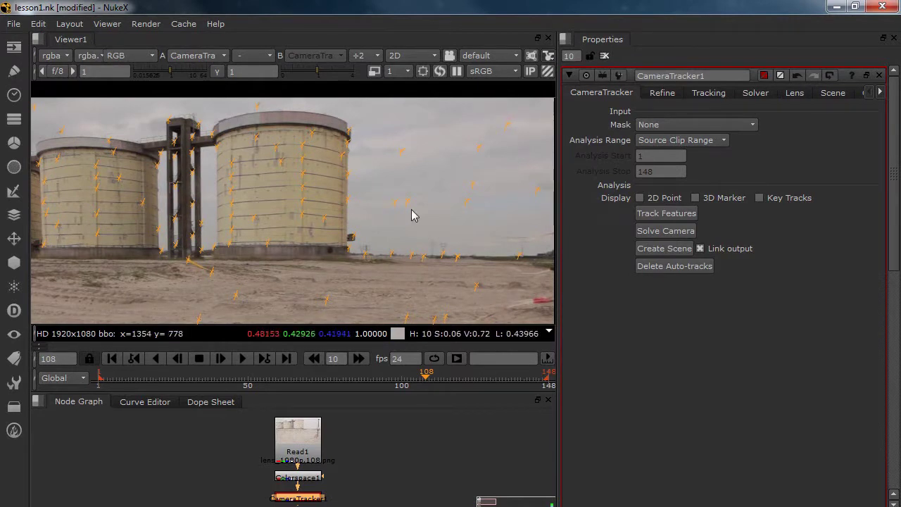
drag(431, 211, 382, 171)
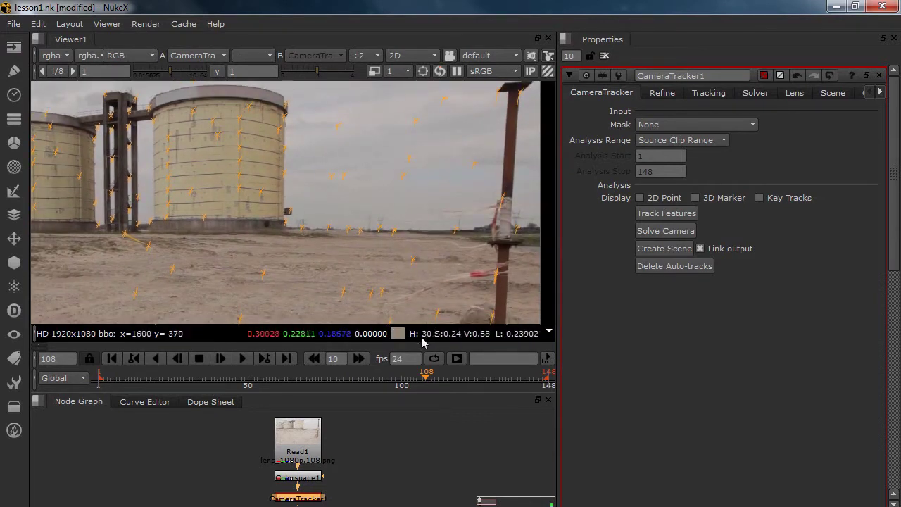
scroll(392, 256, down, 4)
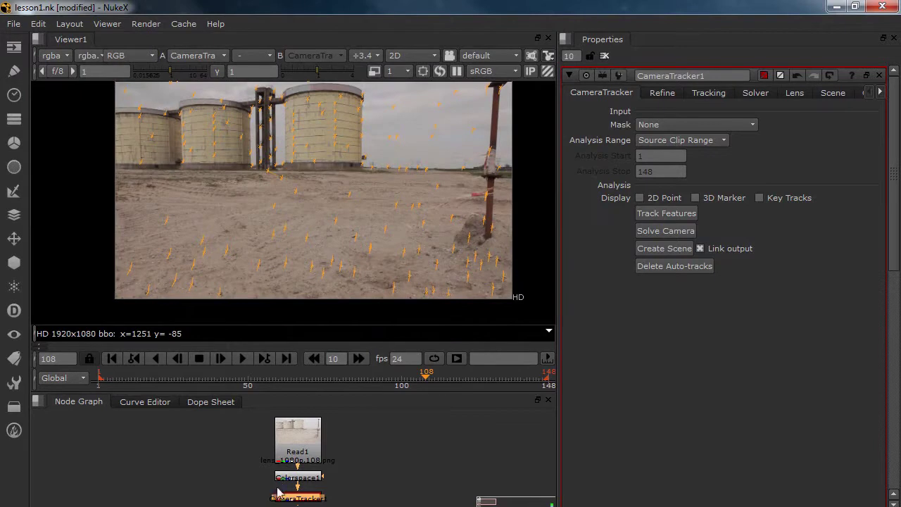
- Solve the camera from the CameraTracker1 Refine settings and check the solve error and the tracks
click(651, 98)
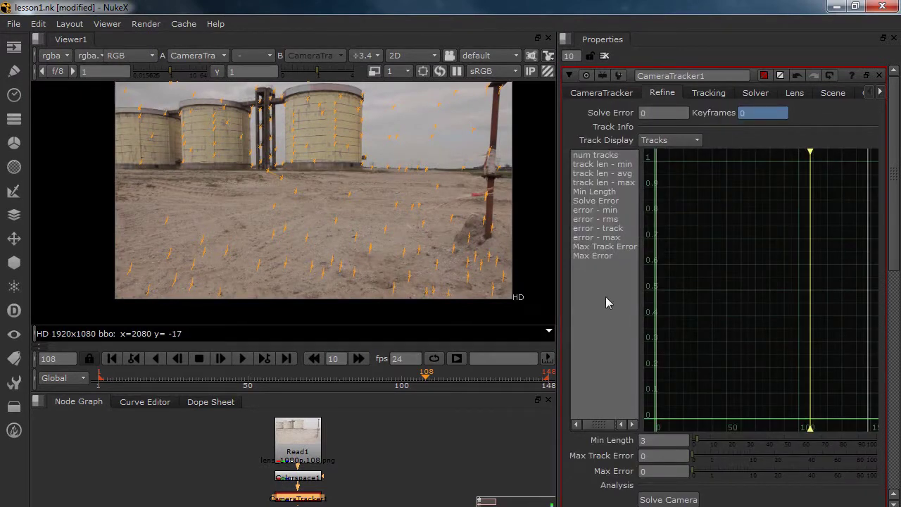
scroll(661, 460, down, 3)
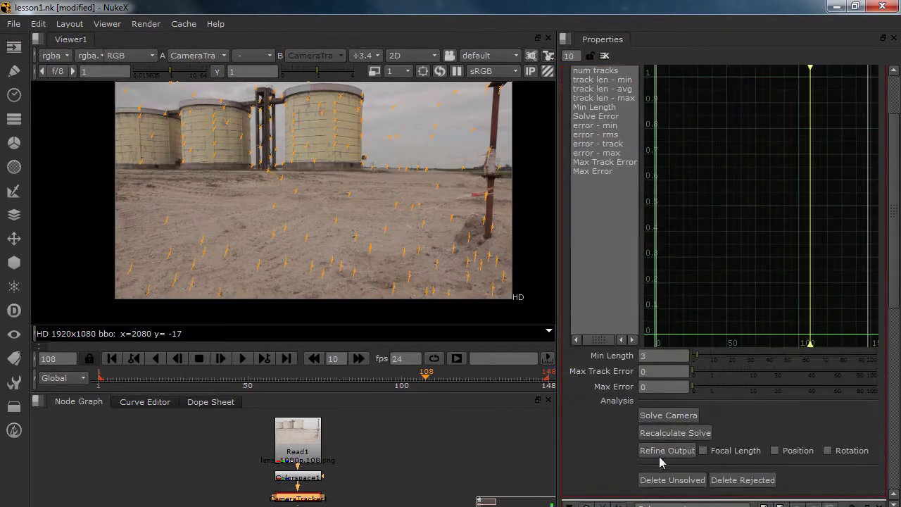
click(668, 416)
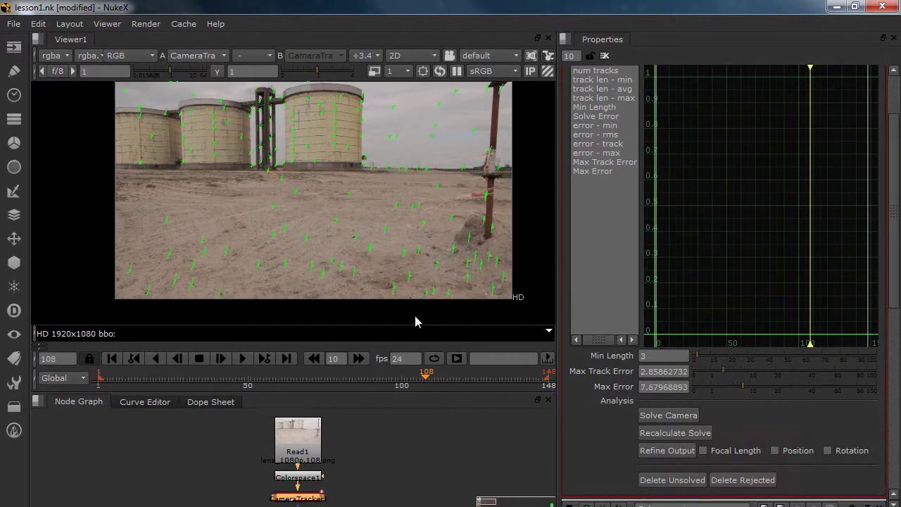
scroll(635, 174, up, 3)
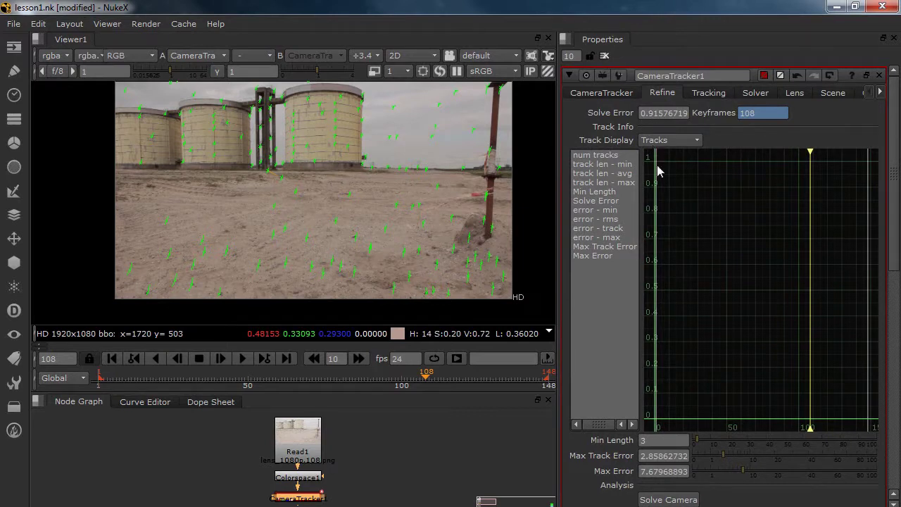
drag(511, 200, 509, 213)
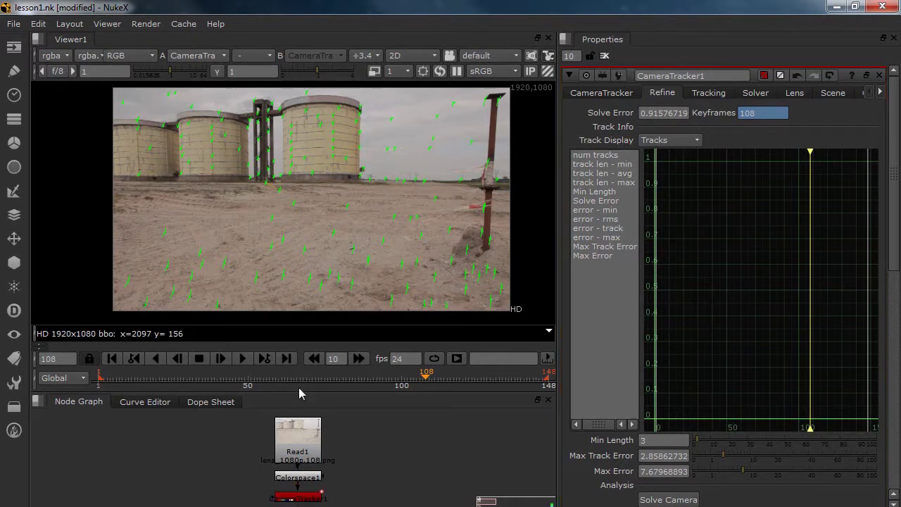
drag(299, 387, 427, 386)
- Add a luminance Keyer node fed by Read1 and display its alpha channel in the viewer
key(Tab)
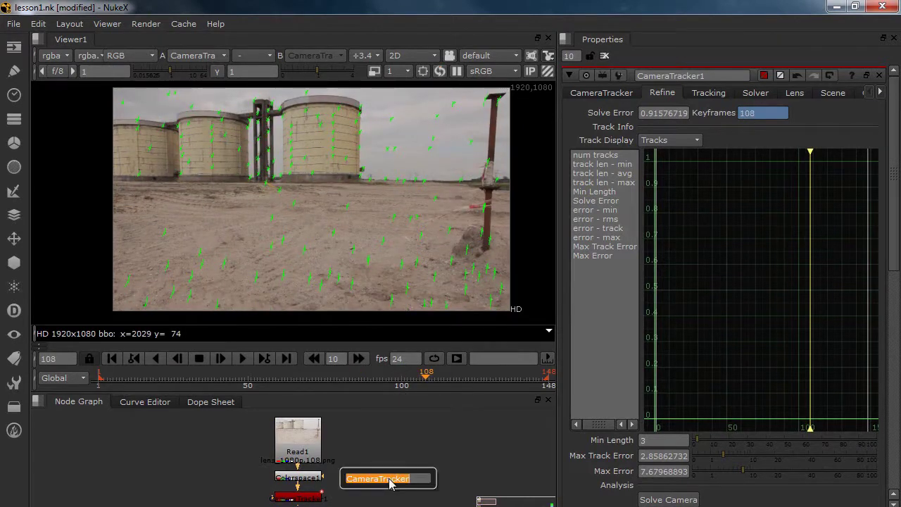
text(key)
click(372, 489)
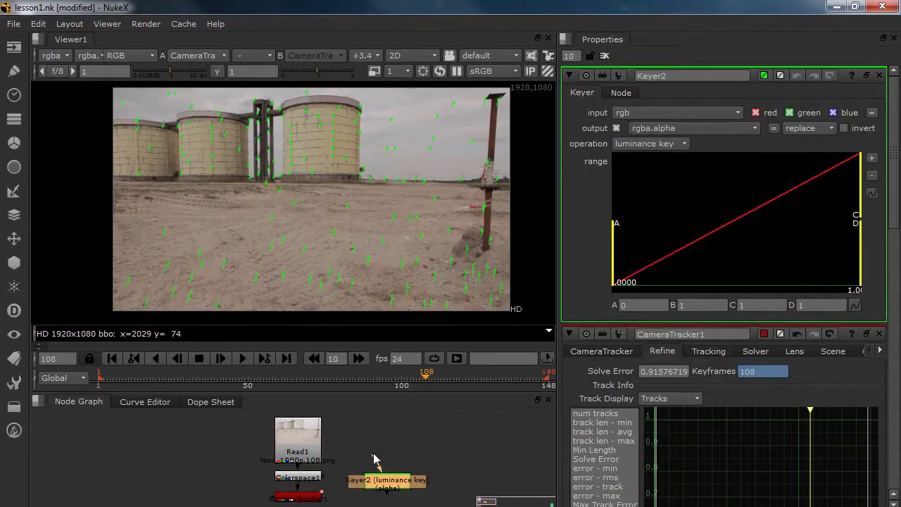
drag(363, 453, 303, 434)
drag(391, 473, 409, 449)
key(1)
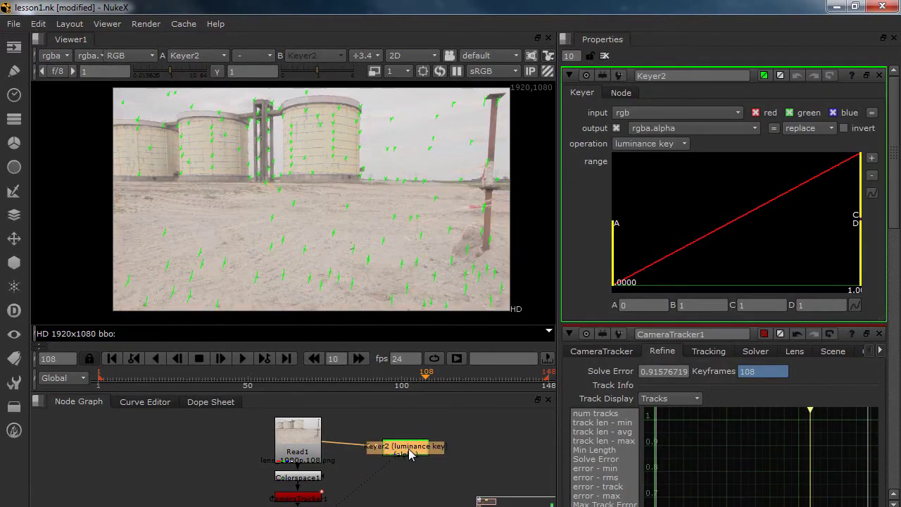
key(a)
- Reconnect the Keyer's input to Colorspace1 and rearrange the Keyer, Read1 and Colorspace1 nodes
drag(326, 448, 303, 477)
drag(414, 454, 412, 484)
drag(310, 482, 307, 449)
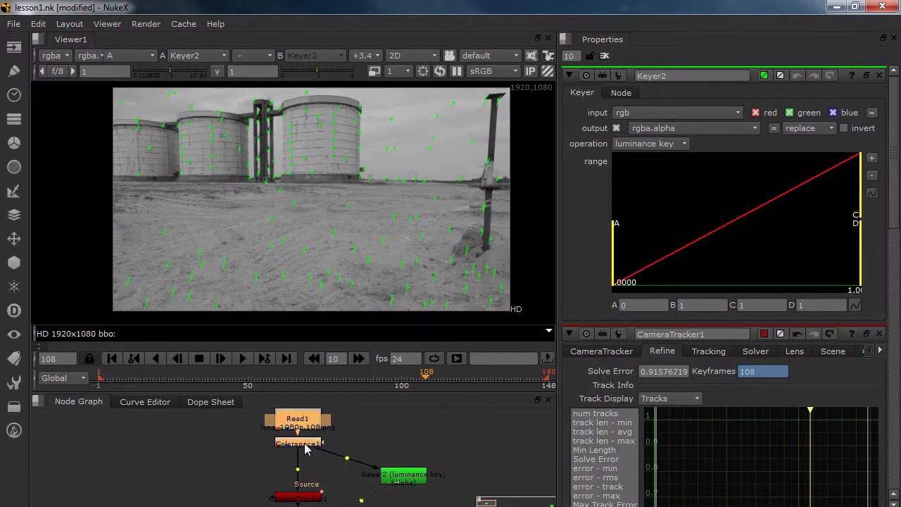
- Enable the postage stamp thumbnail on the Colorspace1 node
double_click(307, 444)
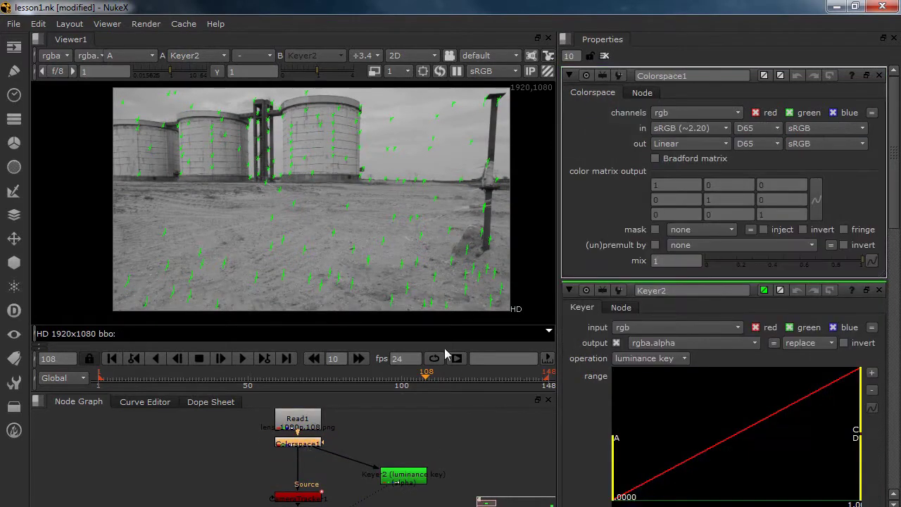
click(649, 92)
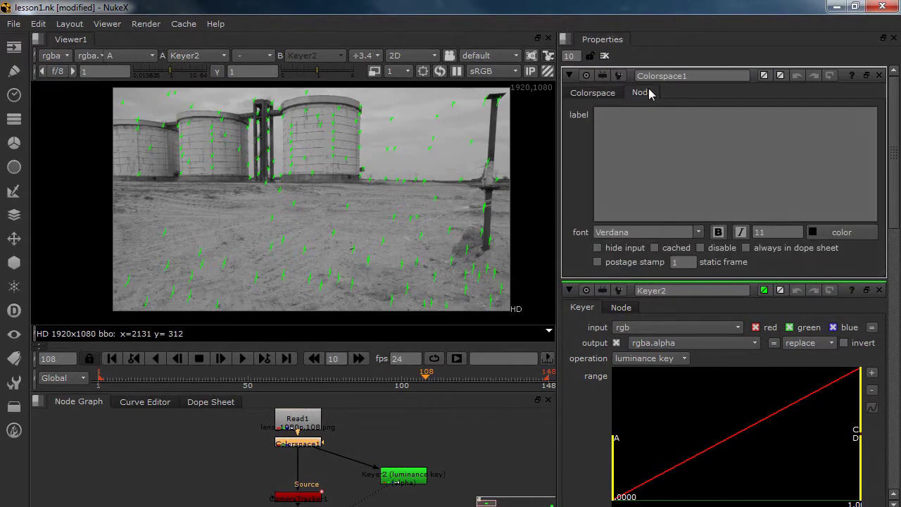
click(616, 263)
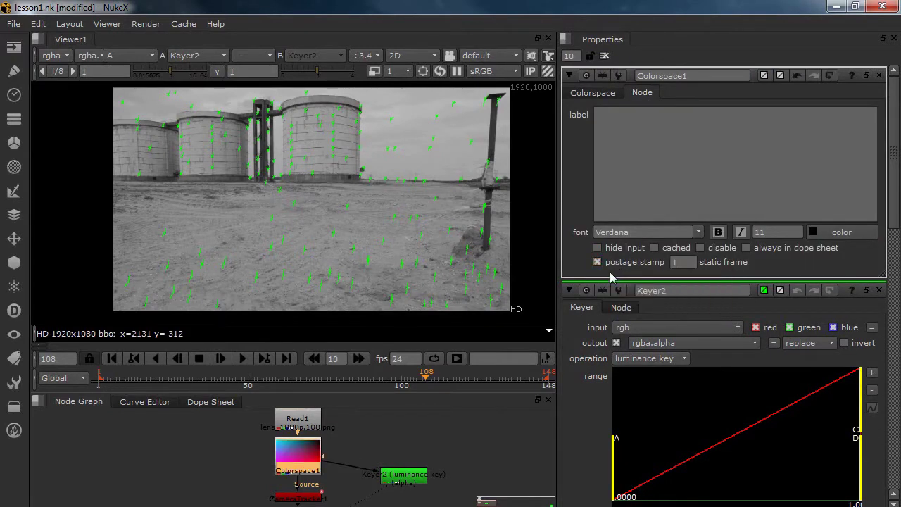
click(359, 443)
- Move Read1 in the node graph and disable its postage stamp thumbnail
drag(322, 445, 312, 425)
double_click(312, 426)
click(674, 95)
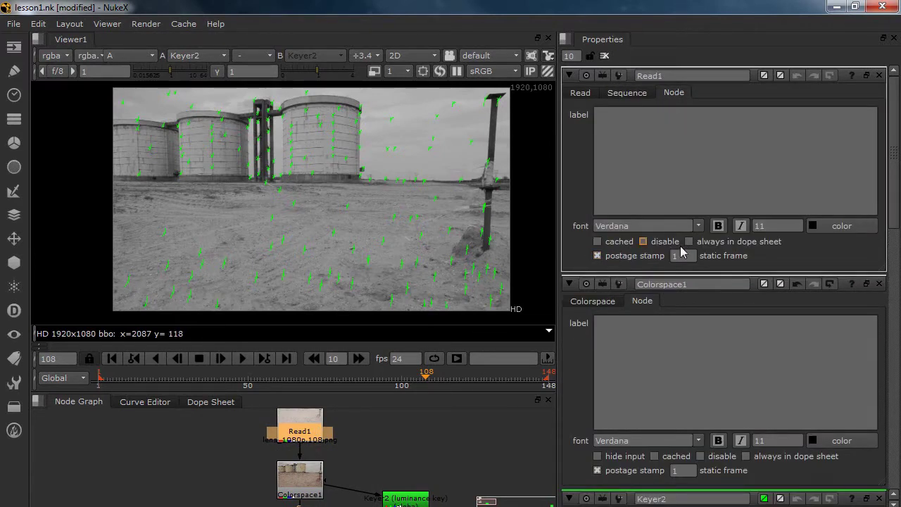
click(618, 257)
- Place Read1 directly above Colorspace1, then move both nodes and the Keyer farther up the node graph
click(373, 447)
drag(369, 444, 380, 455)
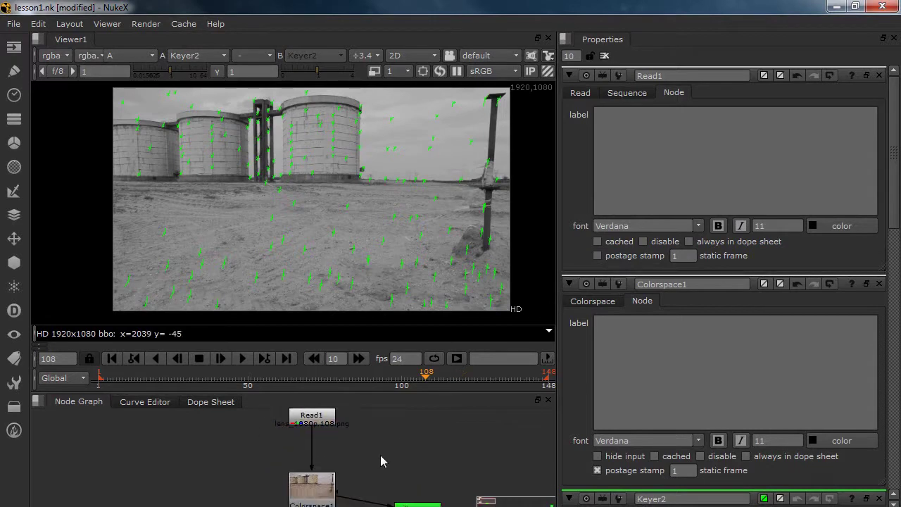
drag(314, 426, 317, 467)
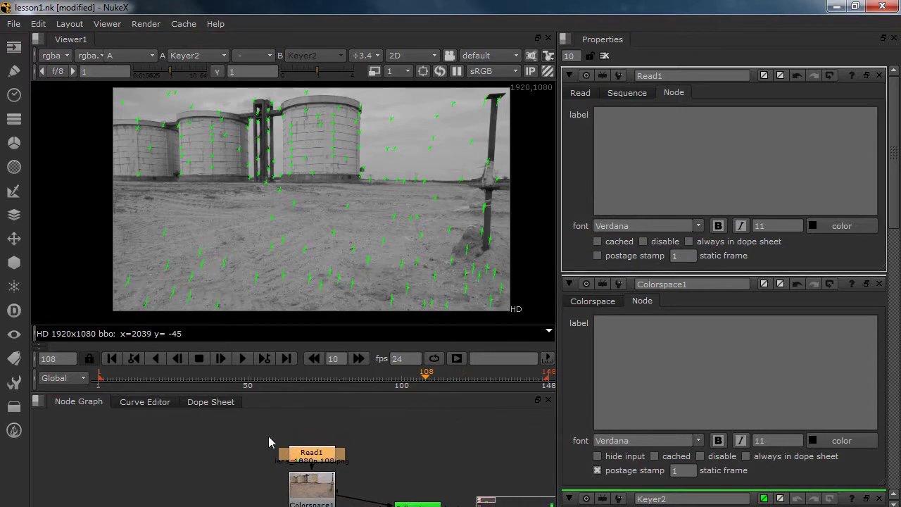
drag(261, 433, 346, 506)
drag(308, 484, 332, 438)
drag(396, 462, 411, 422)
- Rename the Colorspace1 node as lens_corrected_1080
double_click(308, 424)
double_click(691, 75)
key(BackSpace)
text(lens_corrected_1080)
click(458, 455)
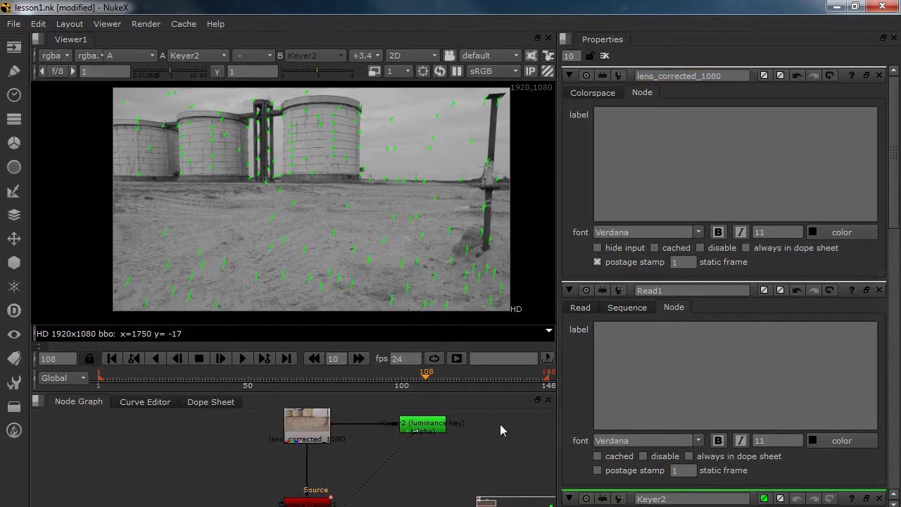
- Open the Keyer2 properties and display the lens_corrected_1080 output in colour in the viewer
click(427, 430)
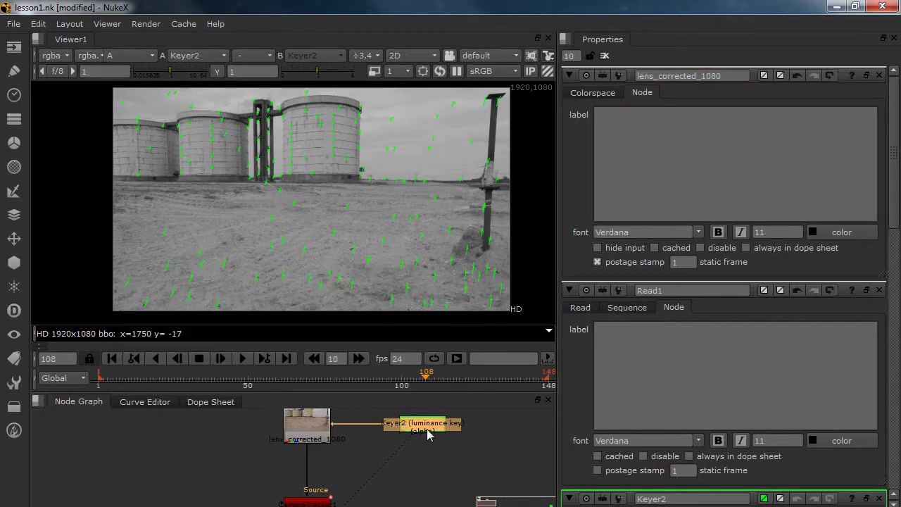
double_click(427, 435)
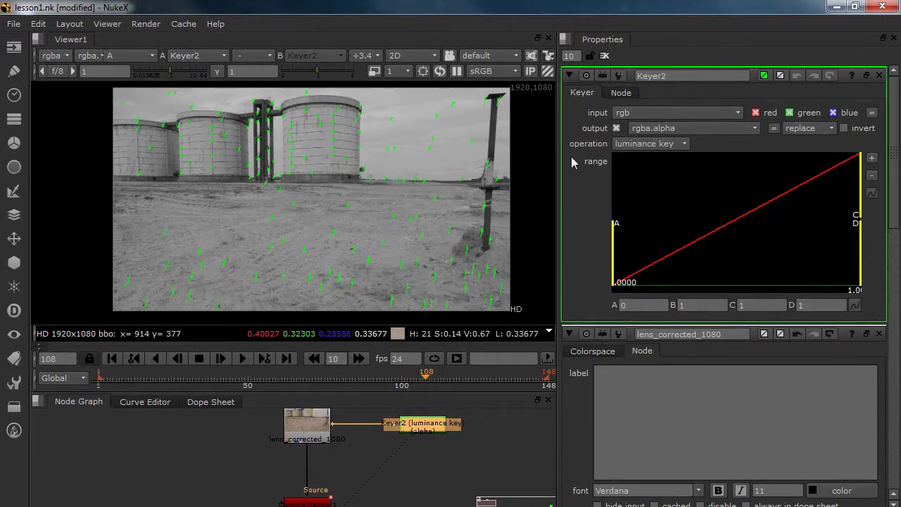
click(326, 428)
key(1)
key(a)
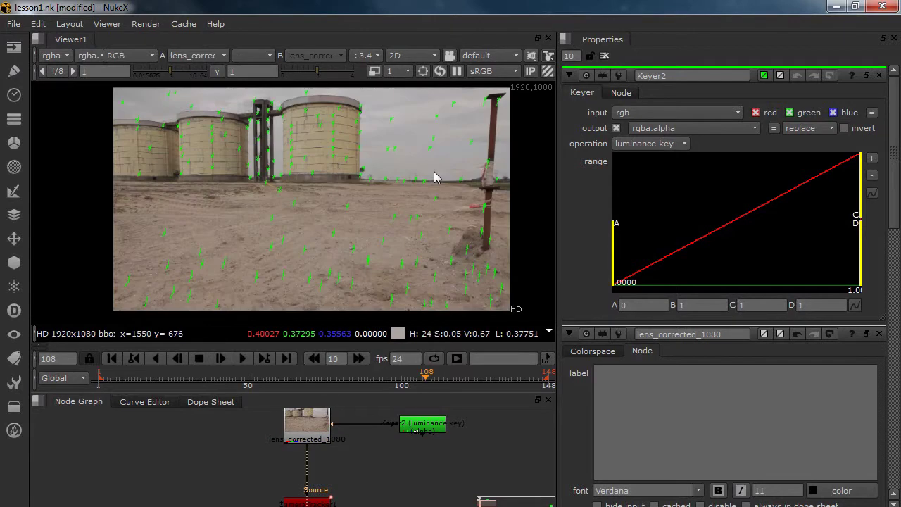
- Display the alpha channel of lens_corrected_1080 and examine the sky matte closely around the tanks and tower
drag(310, 430, 330, 444)
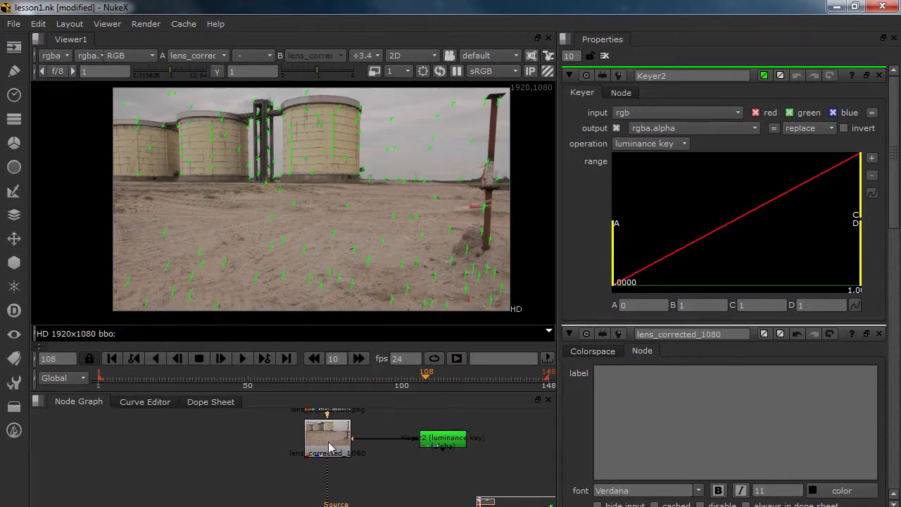
click(328, 446)
key(a)
scroll(355, 172, up, 2)
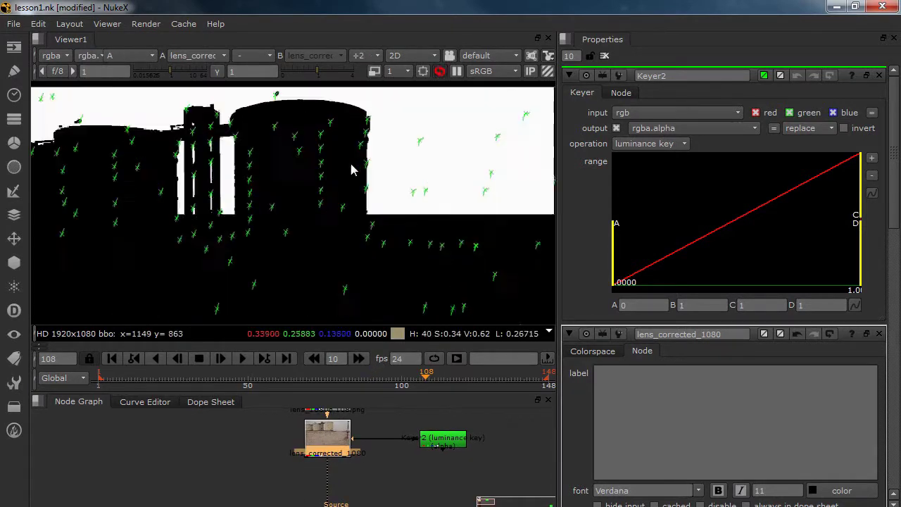
scroll(352, 169, up, 1)
scroll(253, 232, up, 1)
scroll(385, 244, up, 1)
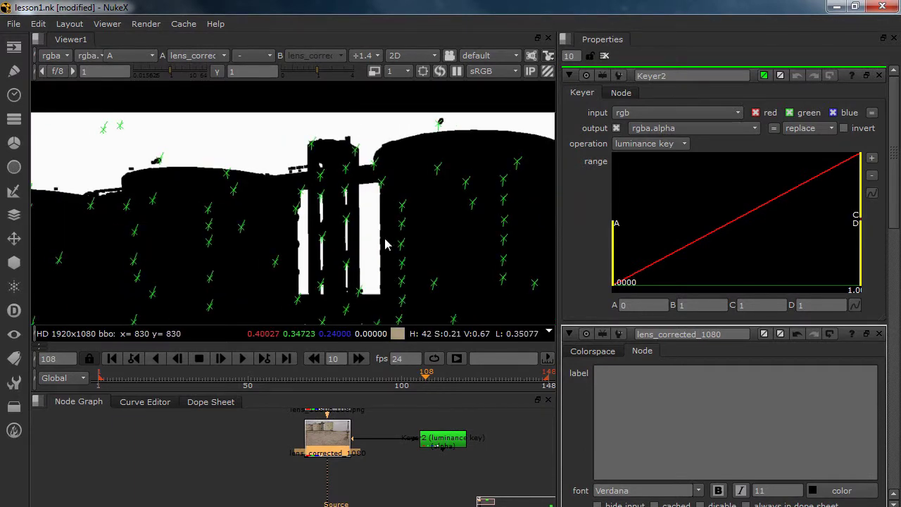
- Display the Keyer2 output in the viewer and set its operation to blue keyer
drag(385, 244, 394, 170)
scroll(421, 231, down, 3)
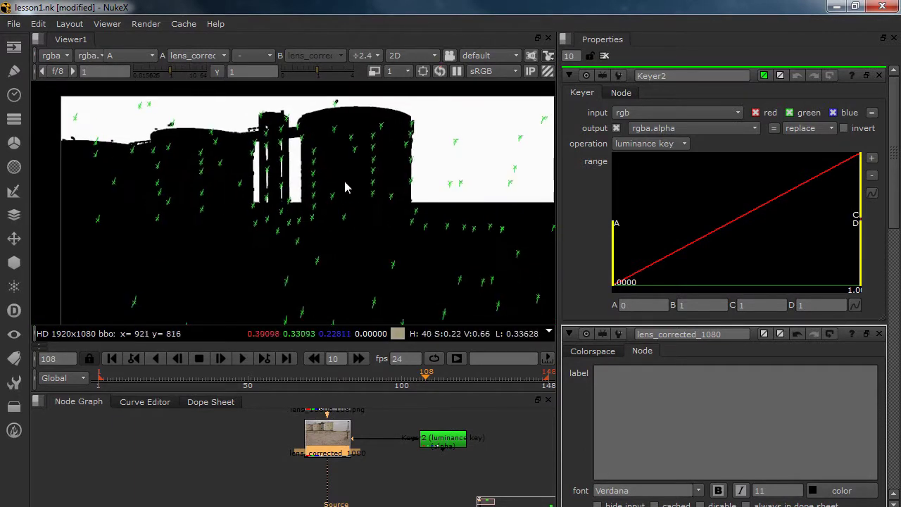
scroll(405, 258, down, 1)
drag(491, 267, 438, 225)
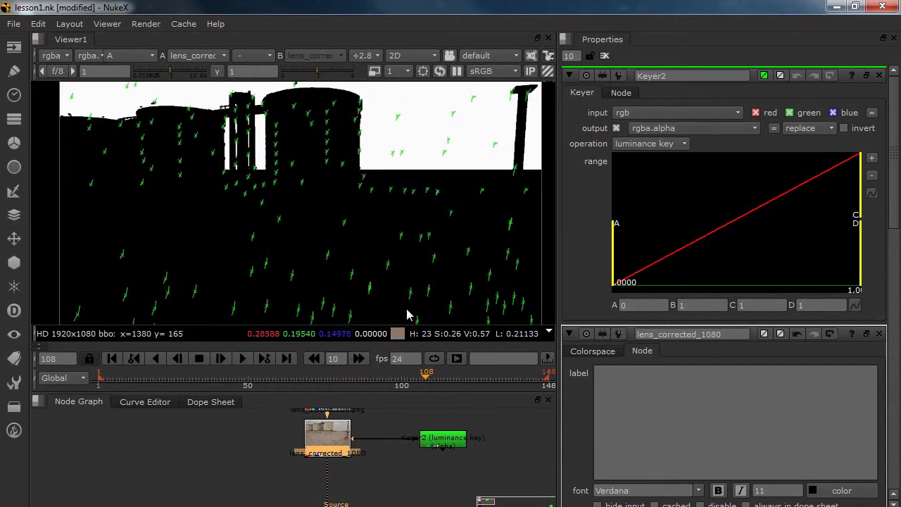
click(422, 480)
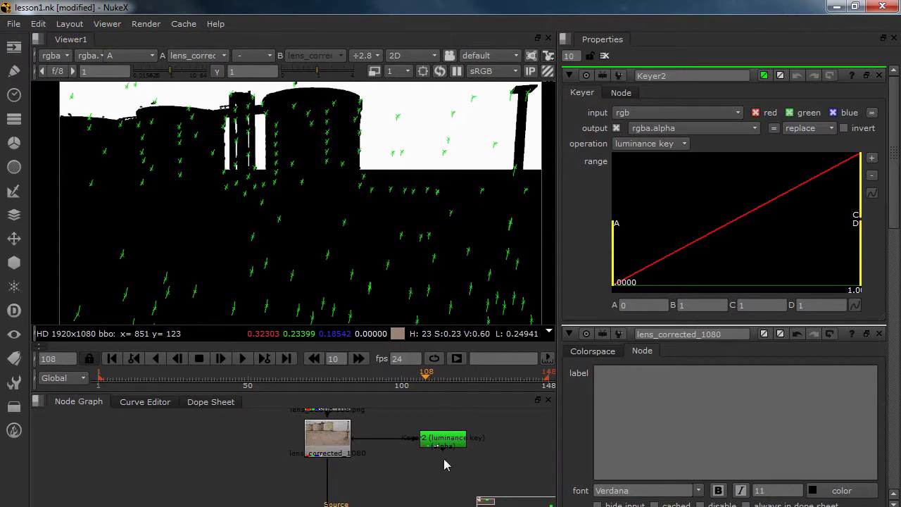
key(1)
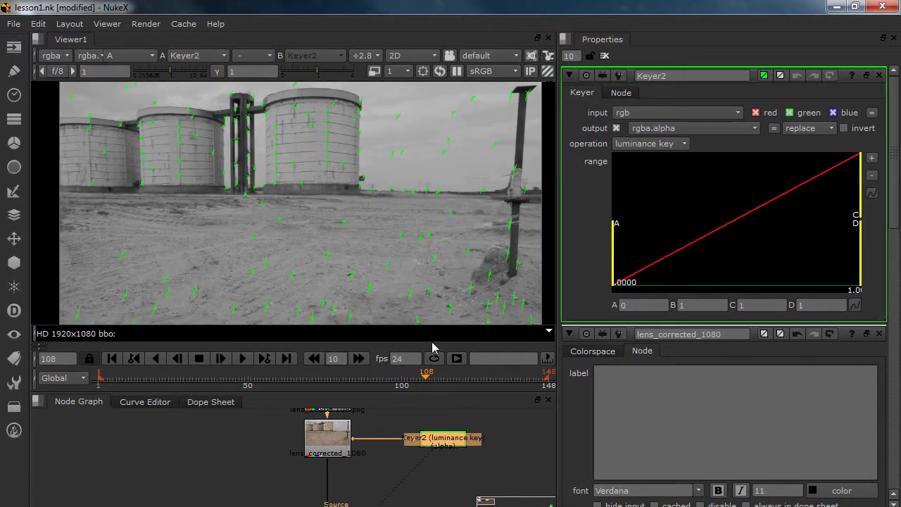
click(618, 147)
click(653, 94)
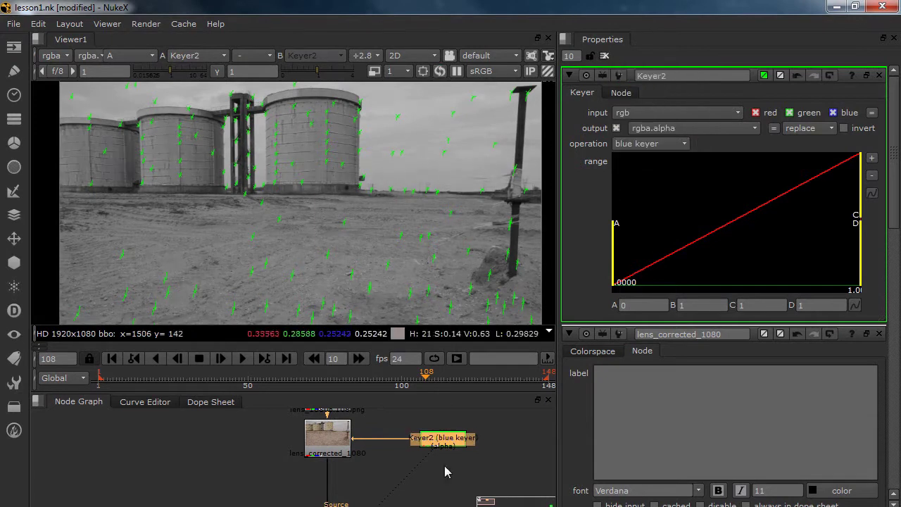
- Compare Keyer2's colour and alpha, then tighten its range to A about 0.296 and B about 0.308
click(345, 439)
key(a)
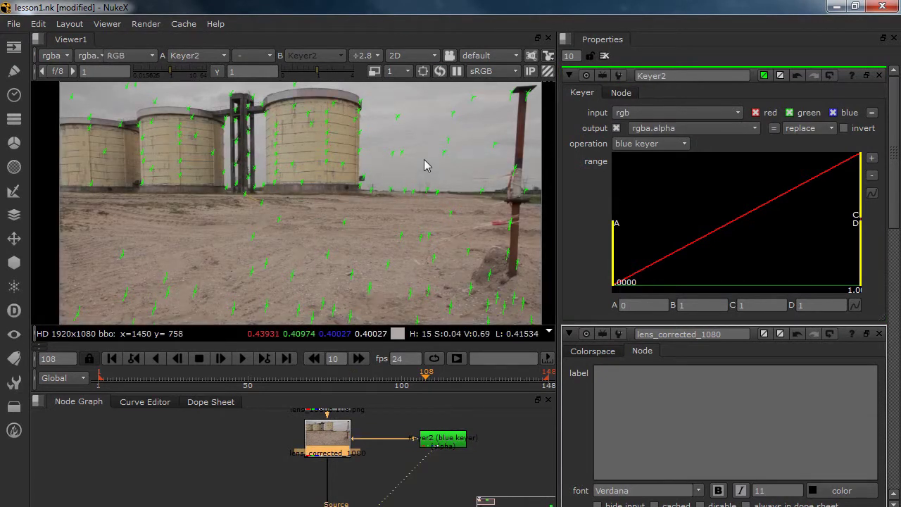
click(449, 449)
key(a)
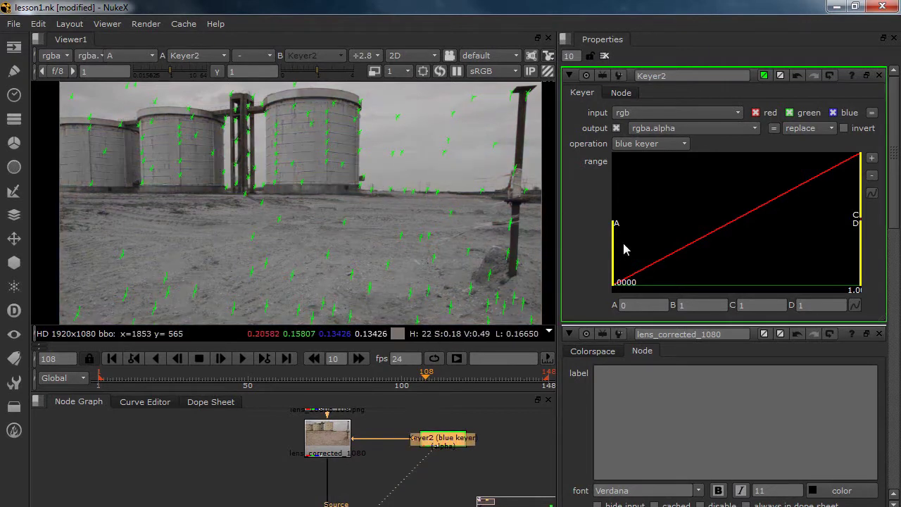
drag(619, 254, 748, 264)
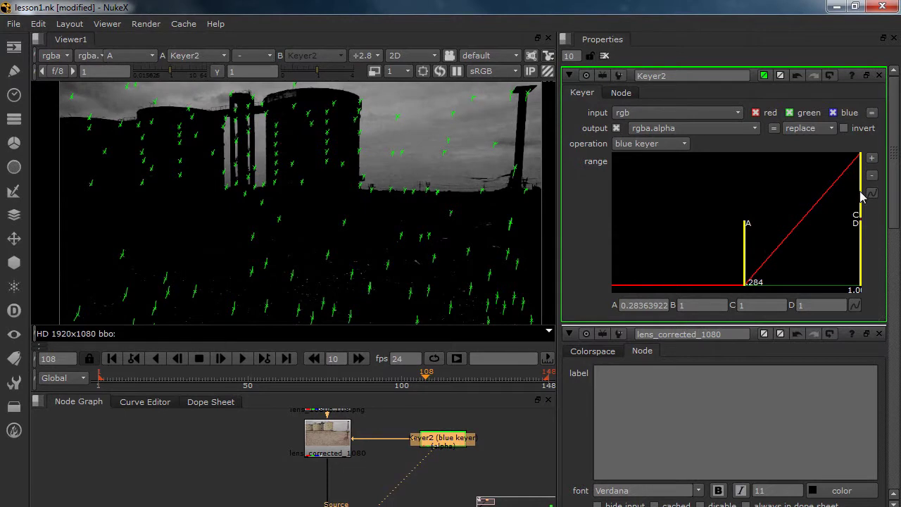
drag(859, 192, 753, 223)
drag(746, 264, 748, 265)
drag(471, 262, 466, 208)
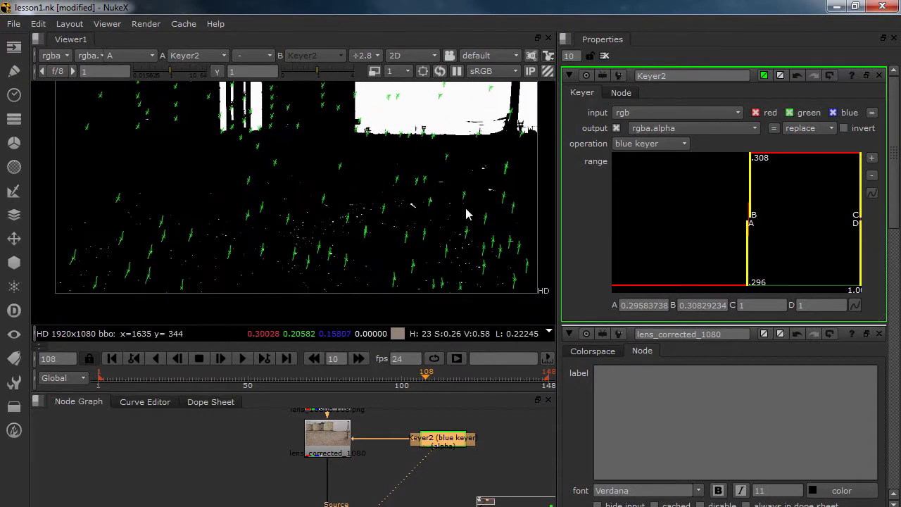
- Close the open node properties and examine the ground area of the Keyer2 matte closely against the colour image
click(604, 56)
key(f)
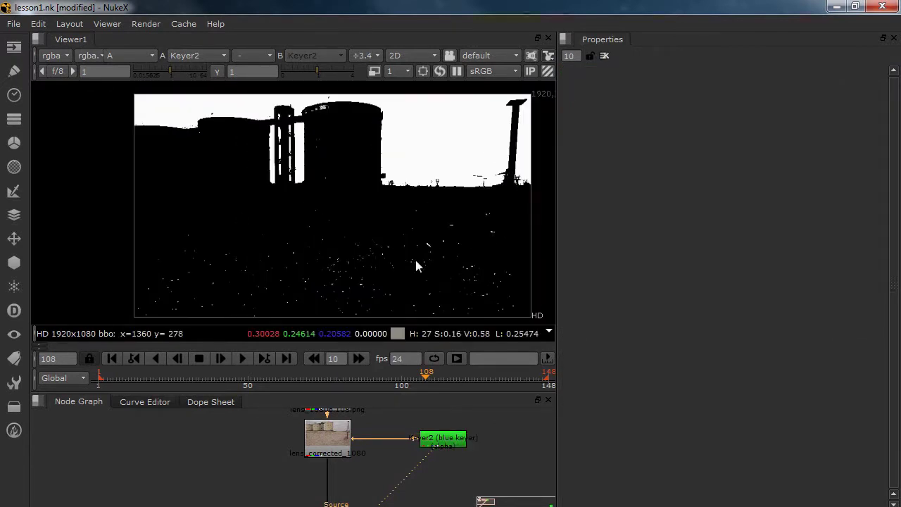
key(a)
scroll(421, 248, up, 8)
key(a)
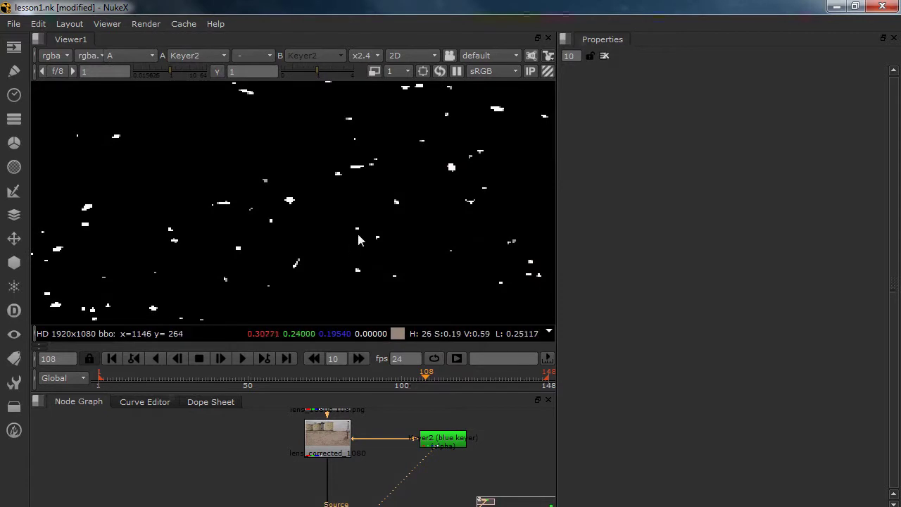
key(a)
scroll(288, 204, down, 1)
scroll(289, 205, down, 6)
- Add a Roto node below Keyer2 and draw a closed B-spline around the ground, following the horizon and extending outside the frame
click(444, 436)
key(o)
drag(40, 168, 71, 177)
click(92, 163)
click(128, 163)
click(183, 162)
click(243, 162)
click(323, 162)
click(400, 160)
click(455, 160)
click(474, 283)
click(466, 305)
click(363, 315)
click(118, 315)
click(78, 271)
click(76, 217)
click(91, 162)
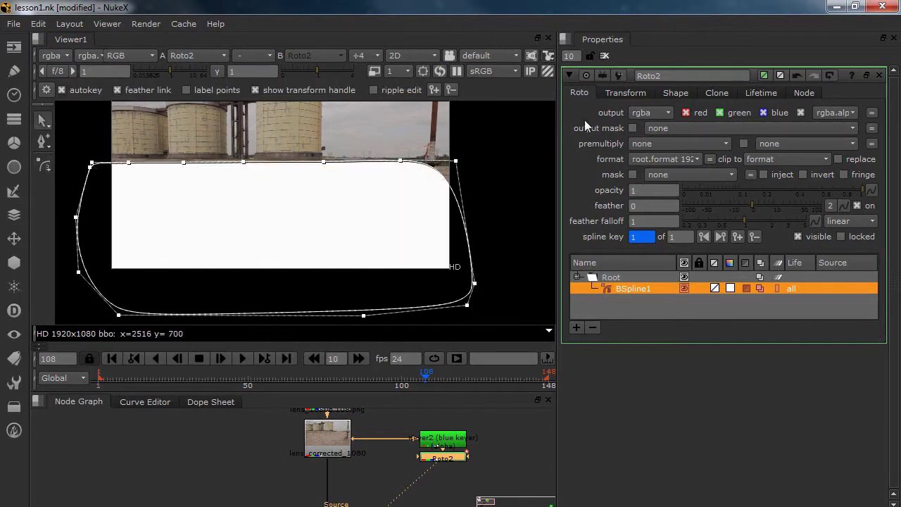
- Set the Roto2 output to alpha and BSpline1's colour to 0, with the alpha channel displayed in the viewer
click(649, 112)
click(661, 177)
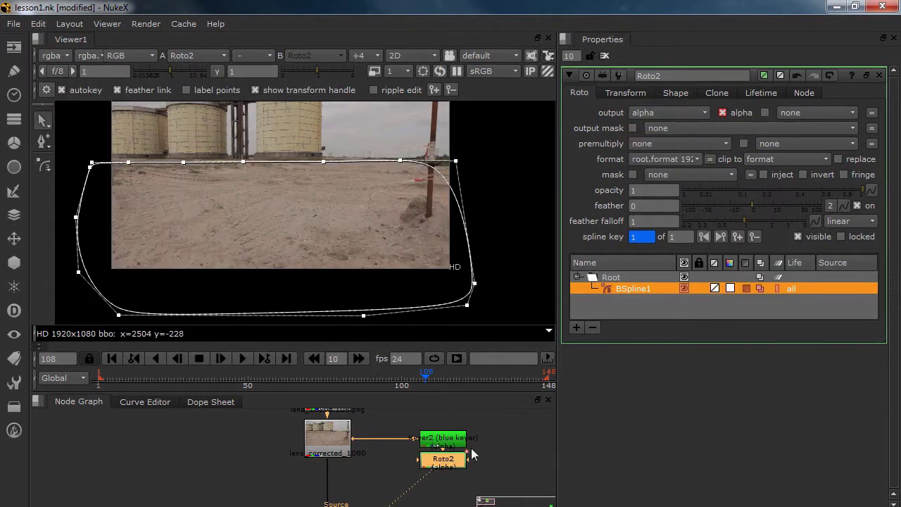
click(425, 203)
key(a)
click(681, 93)
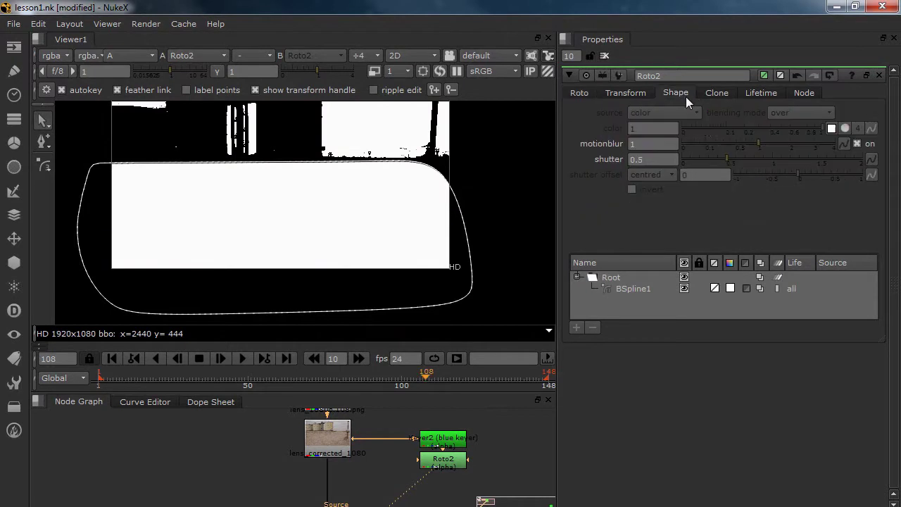
click(633, 287)
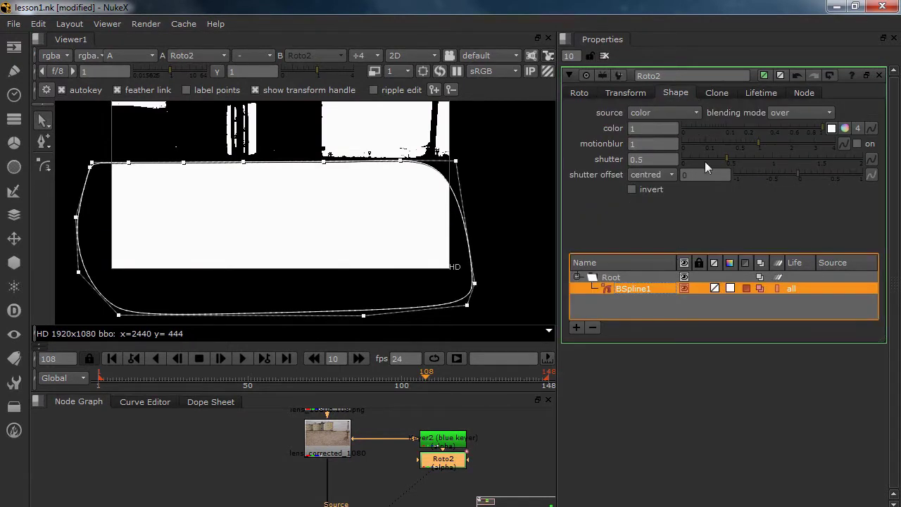
drag(694, 128, 681, 128)
- Select all BSpline1 points and reposition the shape below the horizon at frames 108, 41, 138 and 12
scroll(385, 239, down, 2)
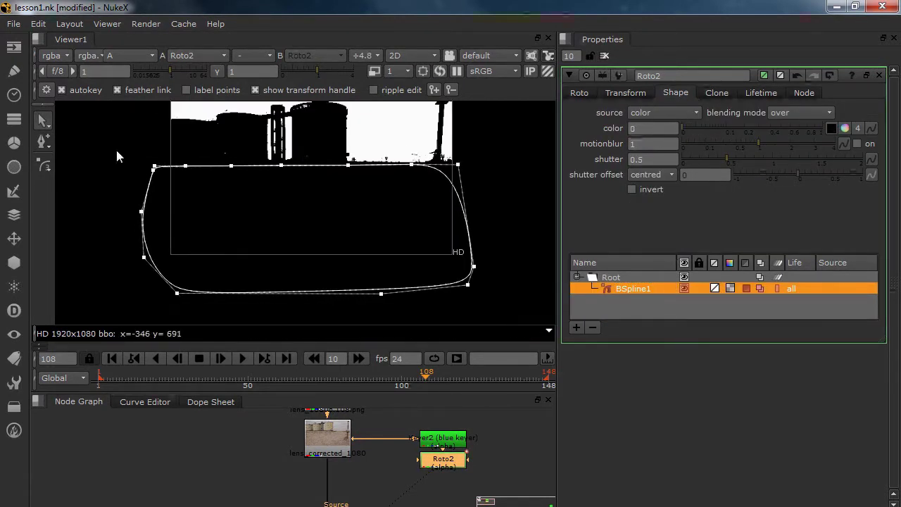
drag(108, 140, 609, 333)
drag(408, 268, 427, 270)
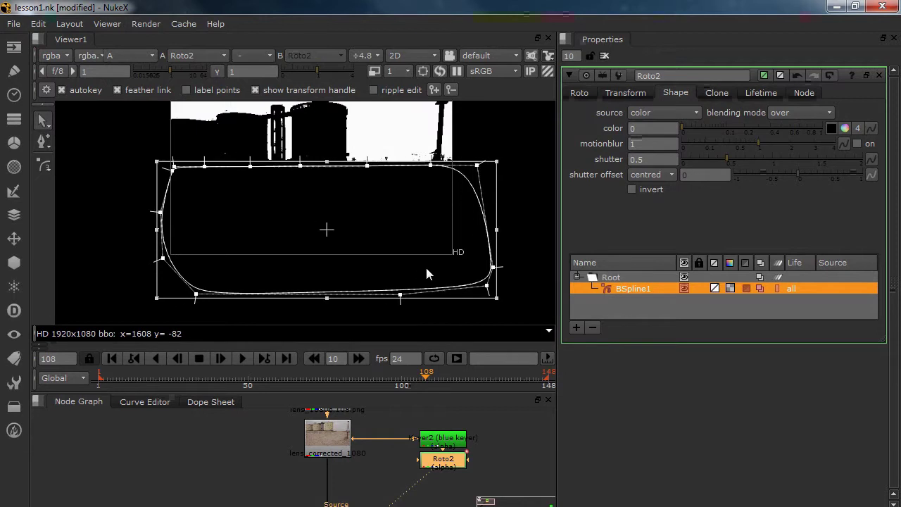
click(220, 387)
drag(335, 271, 332, 254)
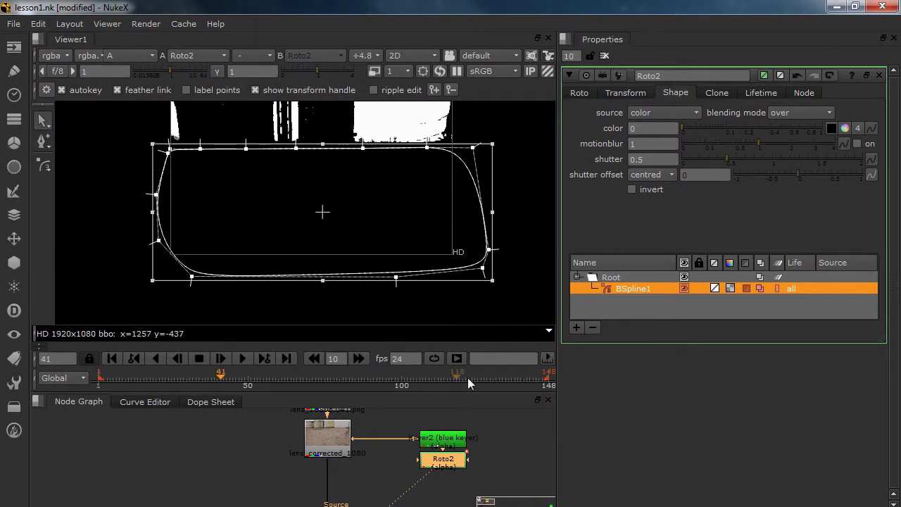
click(517, 379)
drag(425, 283, 455, 301)
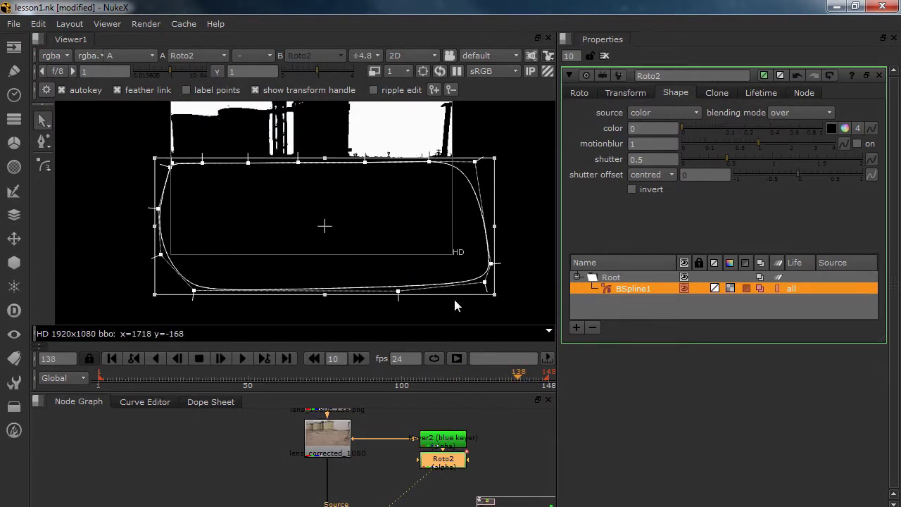
click(136, 381)
drag(335, 235, 341, 239)
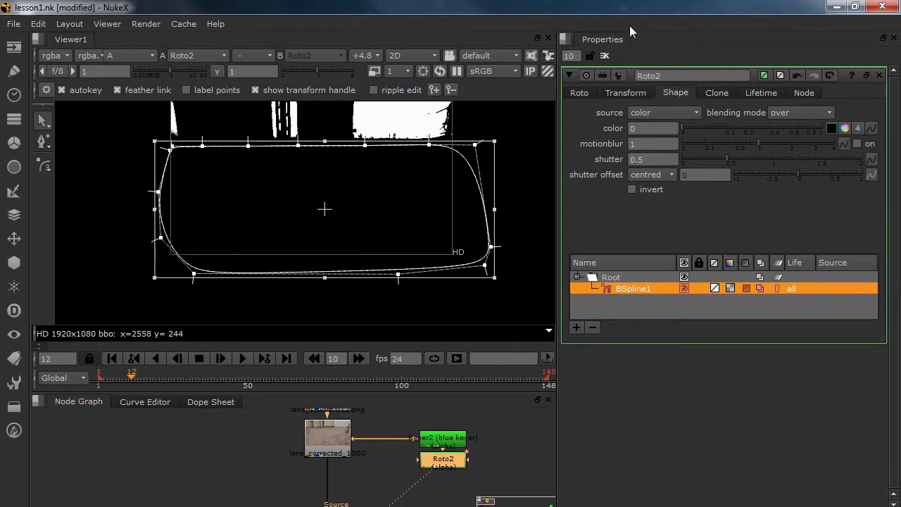
- Close the Roto2 properties and delete the Keyer2 and Roto2 nodes from the node graph
click(604, 56)
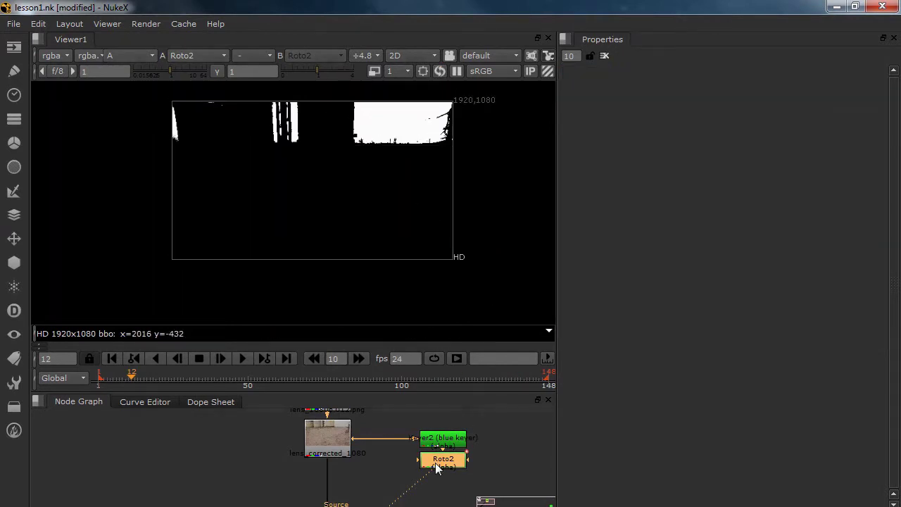
drag(437, 469, 427, 444)
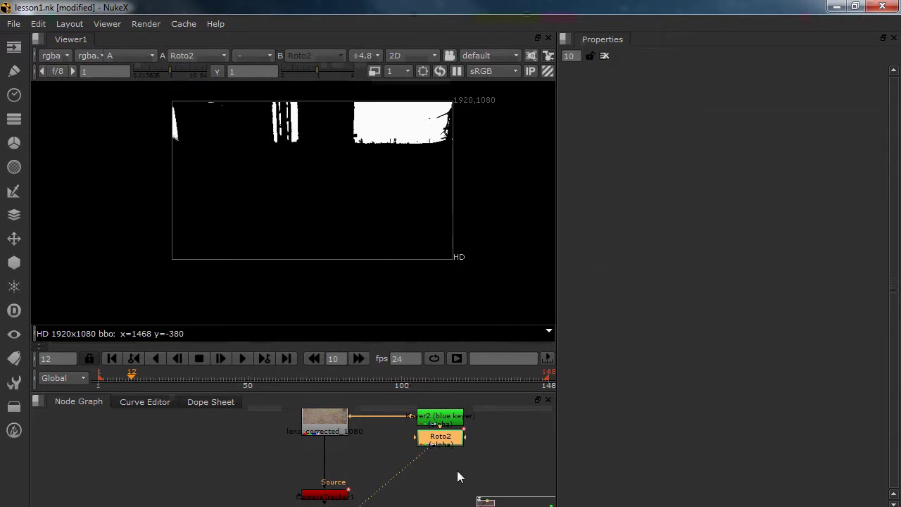
drag(421, 433, 399, 404)
key(Delete)
drag(355, 459, 356, 436)
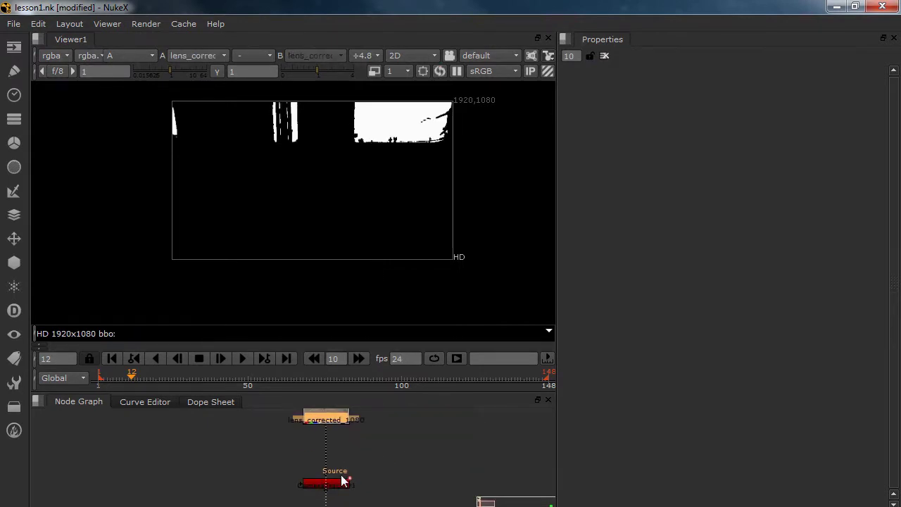
- Display the CameraTracker1 output in colour and open the node's properties
click(340, 482)
key(1)
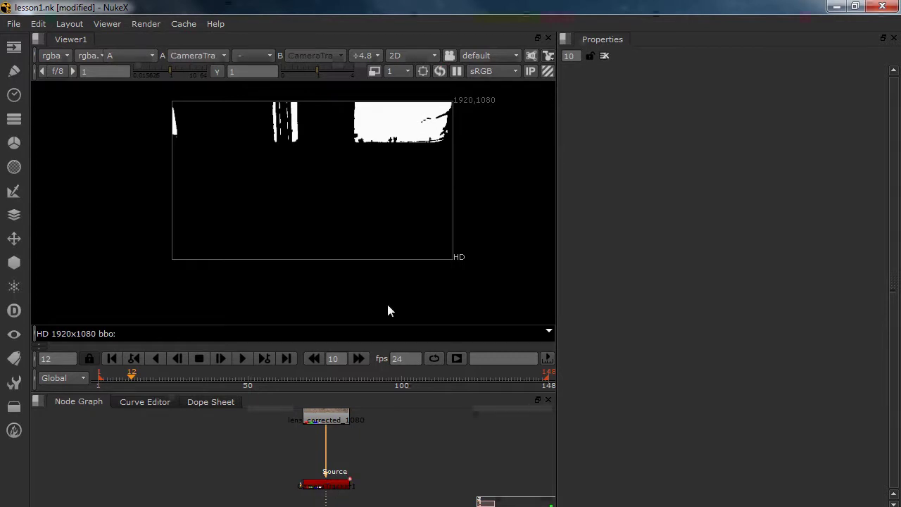
key(a)
drag(360, 189, 363, 214)
double_click(343, 484)
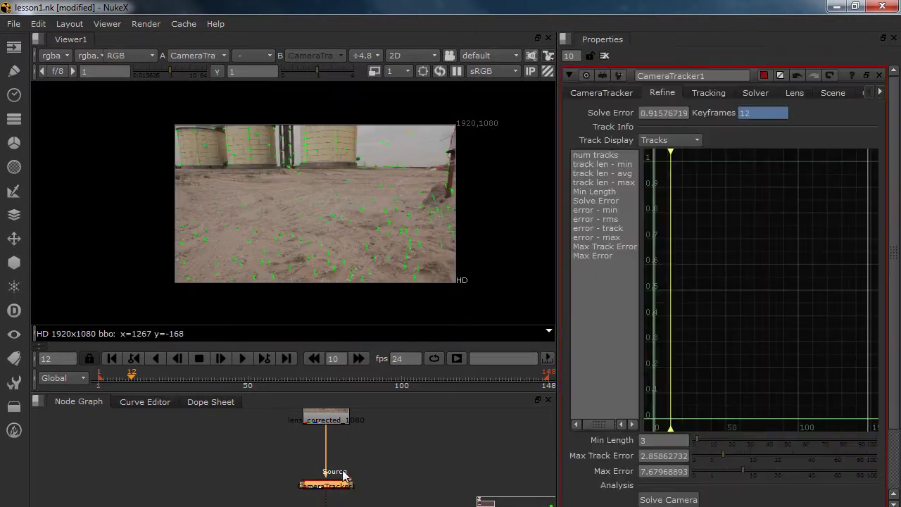
- Enable Preview Features in CameraTracker1's tracking settings and inspect the feature points around the sky
click(706, 93)
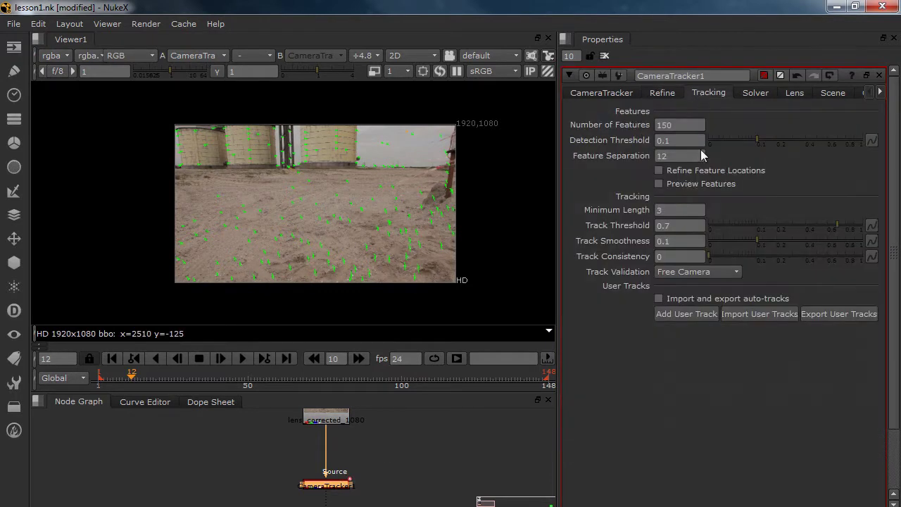
click(672, 186)
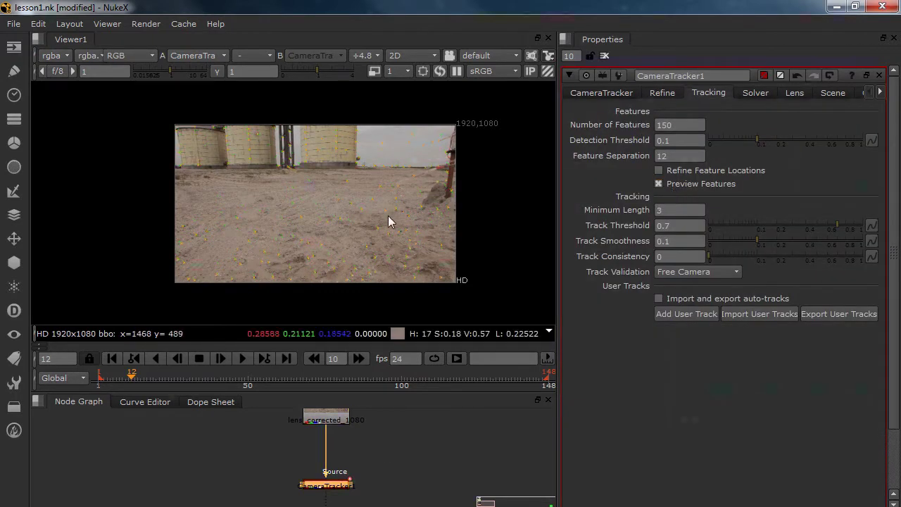
scroll(388, 215, up, 2)
drag(365, 175, 391, 168)
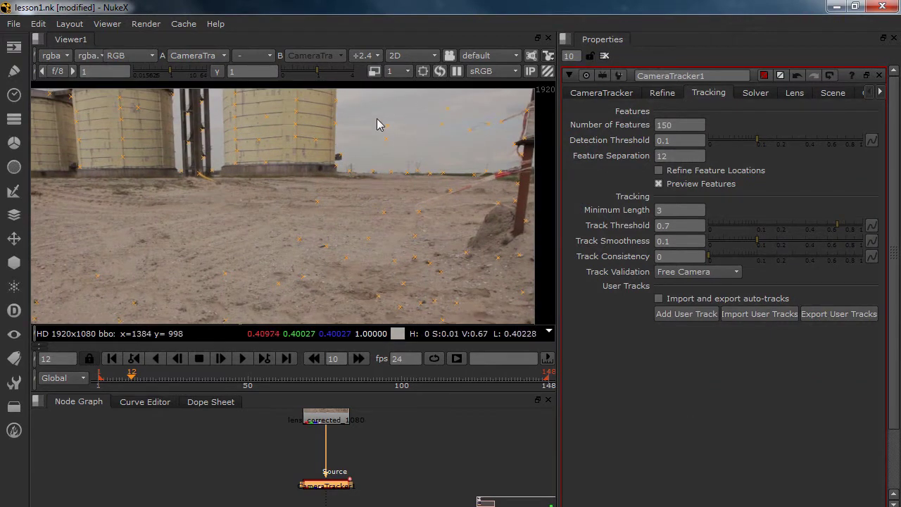
- Set the CameraTracker1 mask to Source Alpha and check the previewed features across the whole frame
click(601, 93)
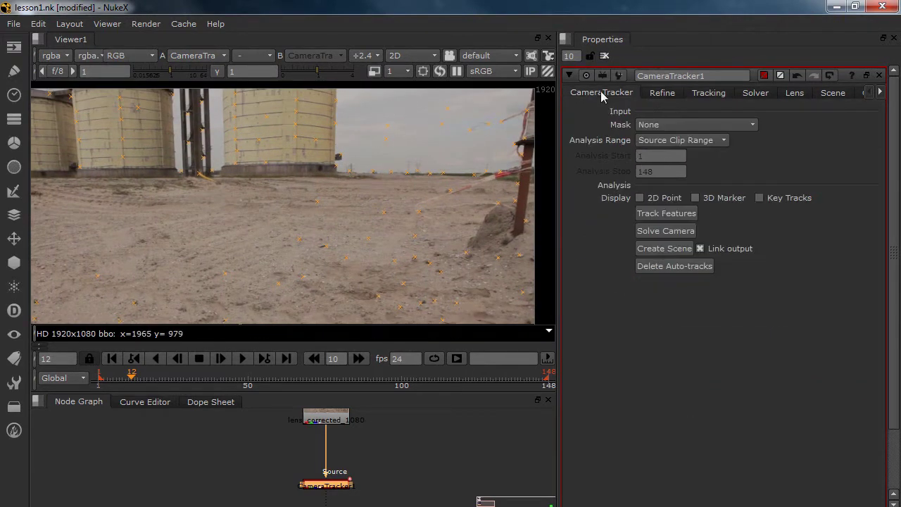
click(654, 127)
click(665, 137)
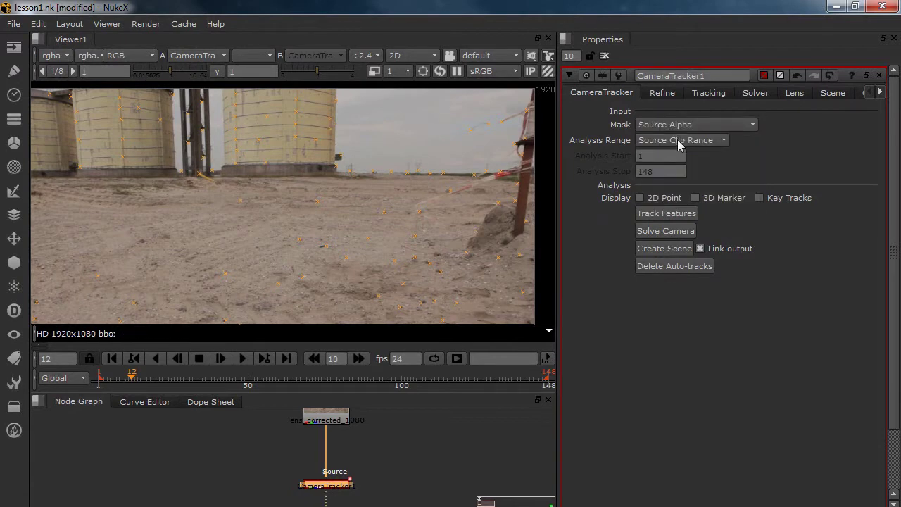
scroll(363, 177, down, 3)
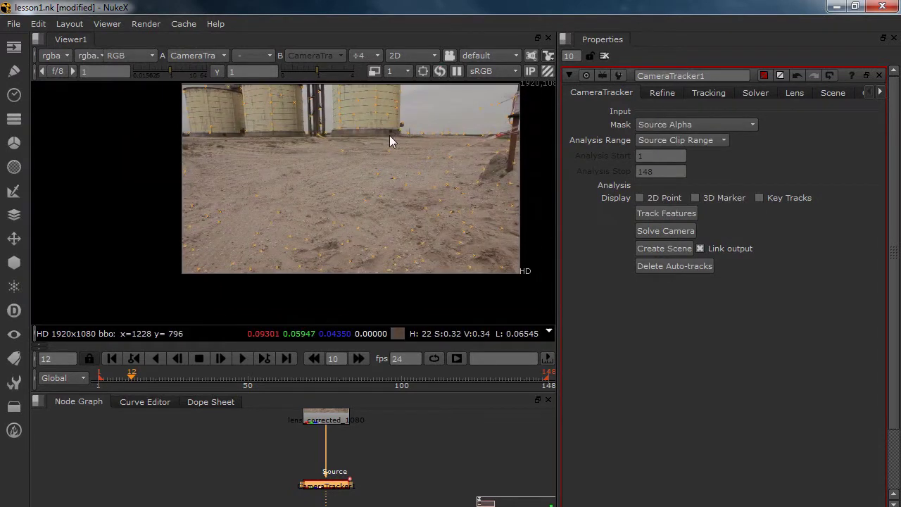
drag(389, 135, 370, 138)
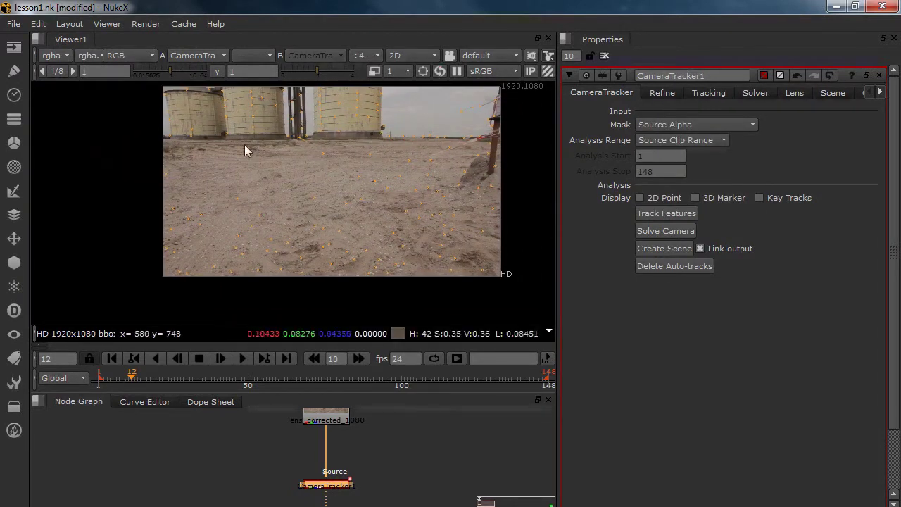
- Set CameraTracker1's Number of Features to 400
click(666, 97)
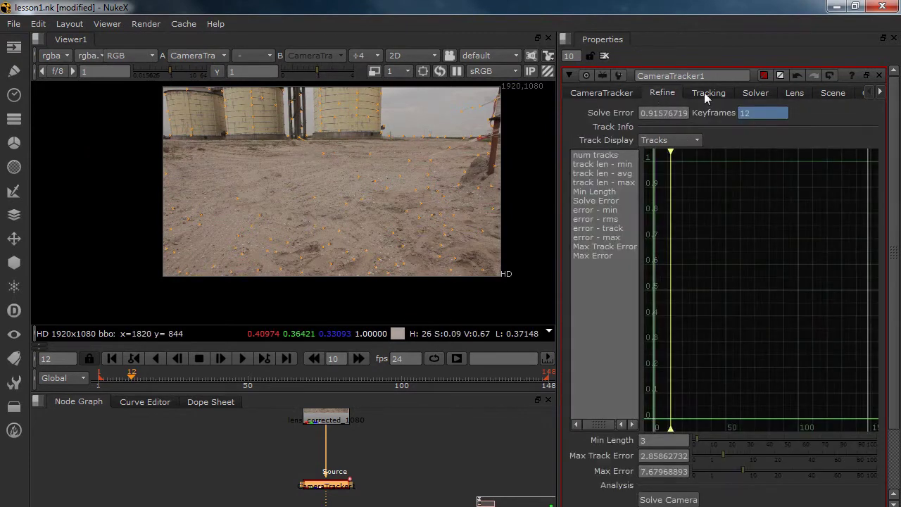
click(705, 93)
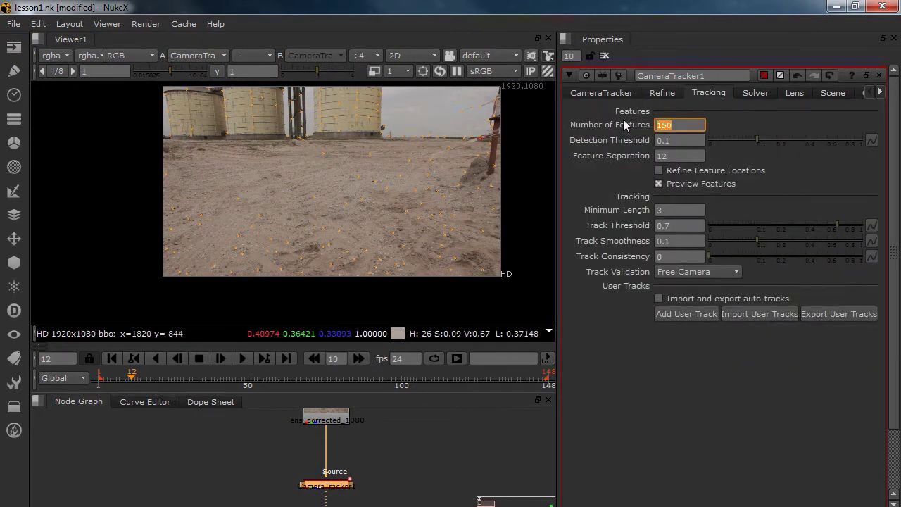
key(BackSpace)
text(400)
key(Return)
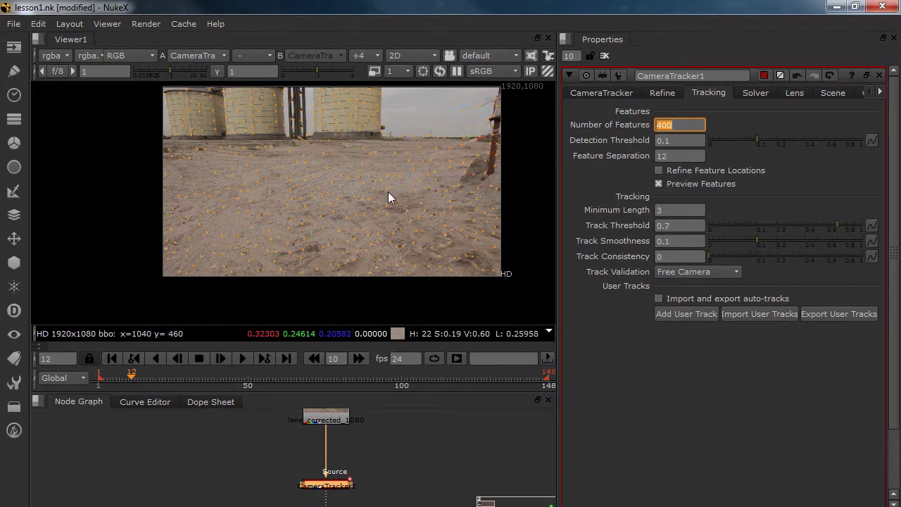
- Set CameraTracker1's Detection Threshold to 0.01 and check how the previewed features spread across the frame
drag(338, 128, 335, 153)
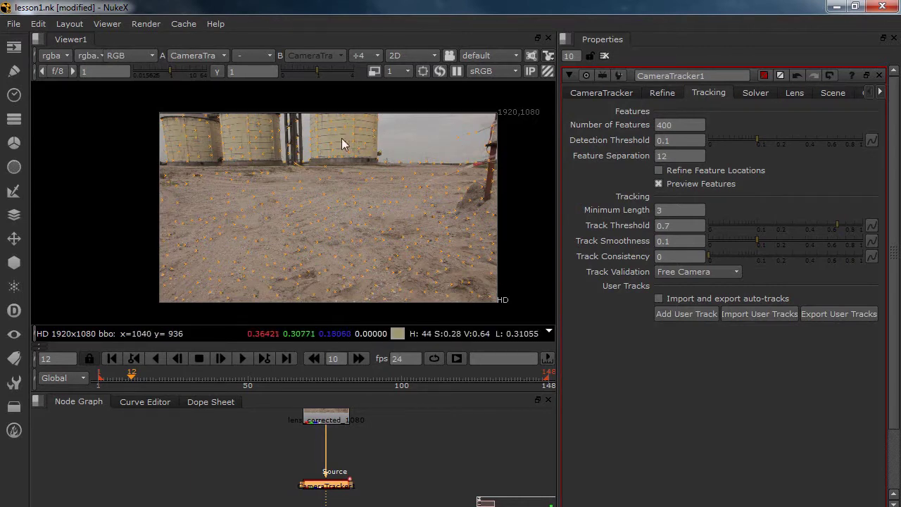
scroll(367, 179, down, 2)
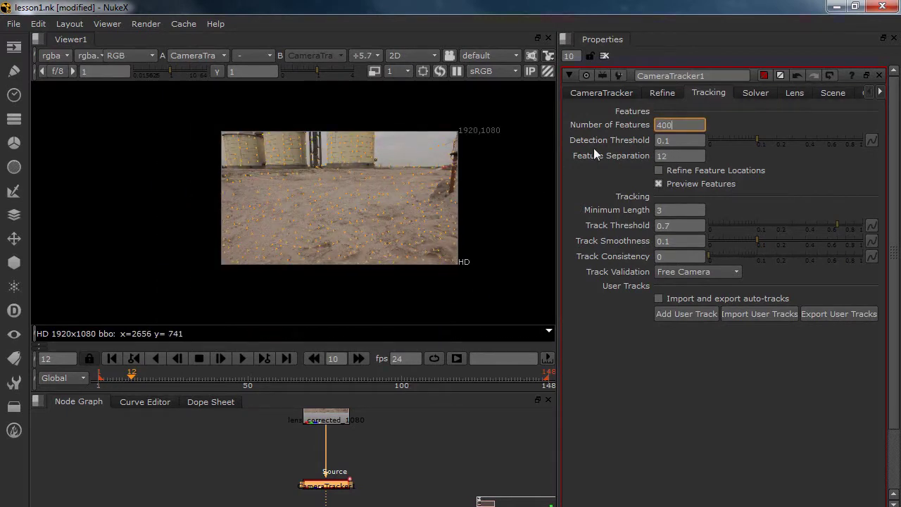
scroll(411, 180, up, 4)
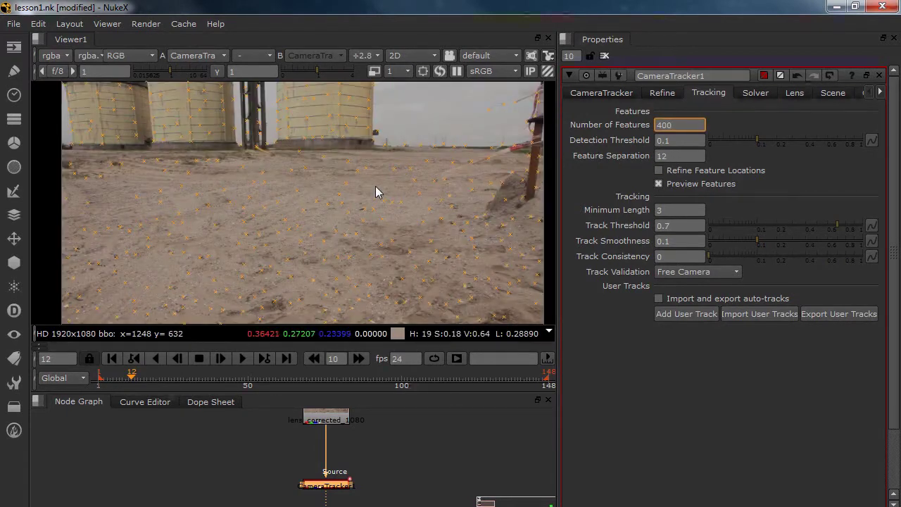
click(663, 141)
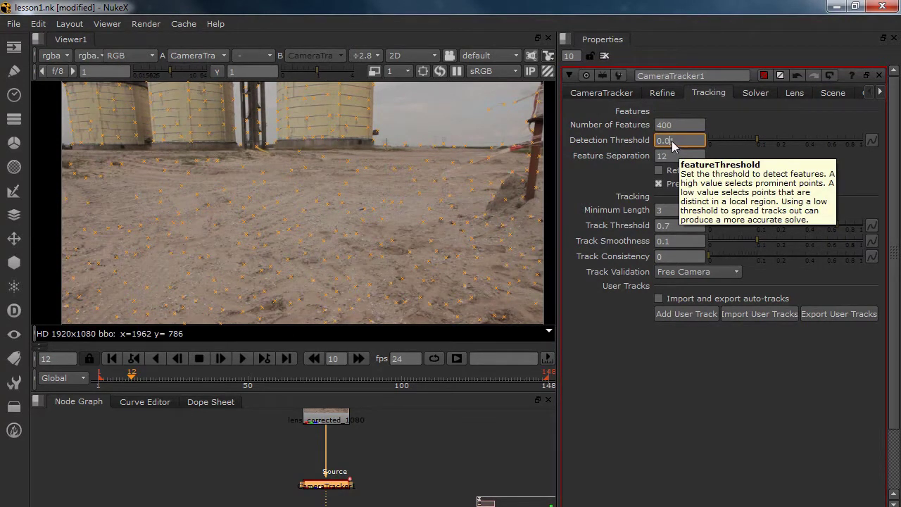
text(1)
key(Return)
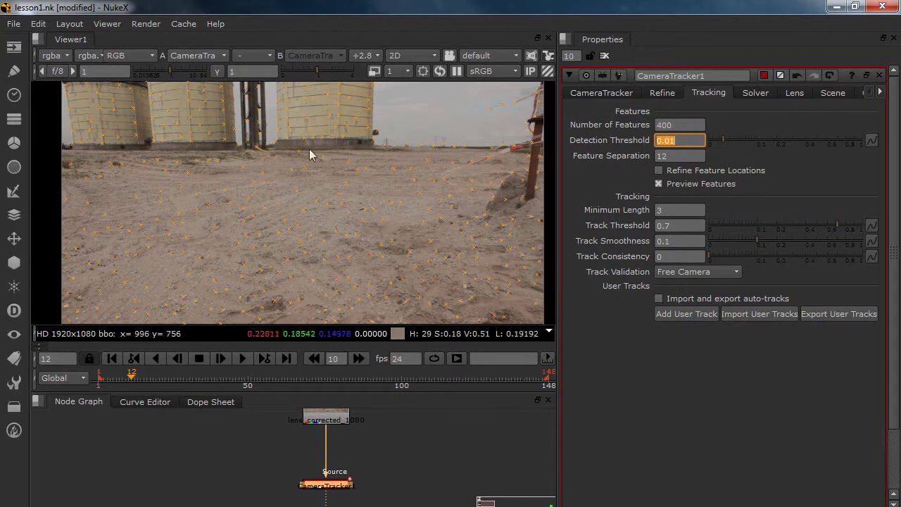
drag(307, 135, 312, 161)
scroll(328, 135, up, 3)
scroll(337, 216, down, 3)
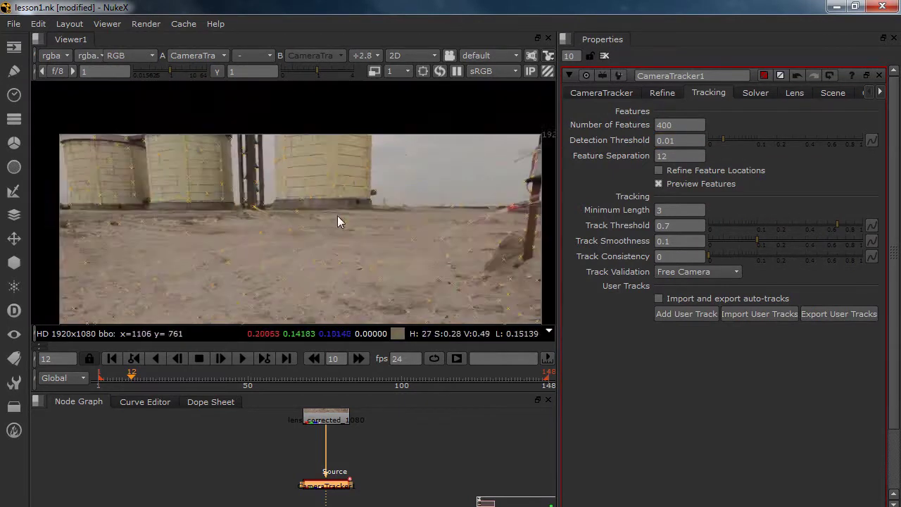
scroll(338, 215, down, 1)
drag(354, 203, 367, 135)
- Track the features with CameraTracker1 over the source clip range, accepting the reset of existing tracks, camera and 3D points
click(421, 426)
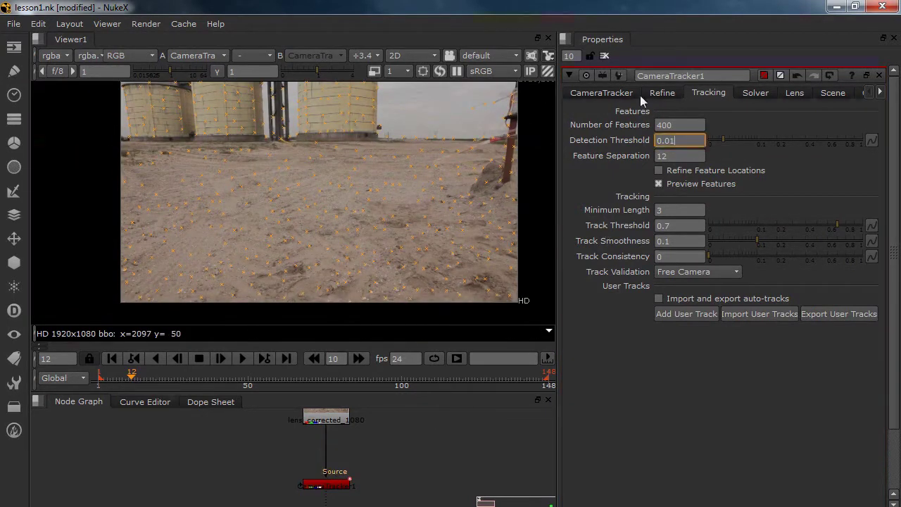
click(618, 95)
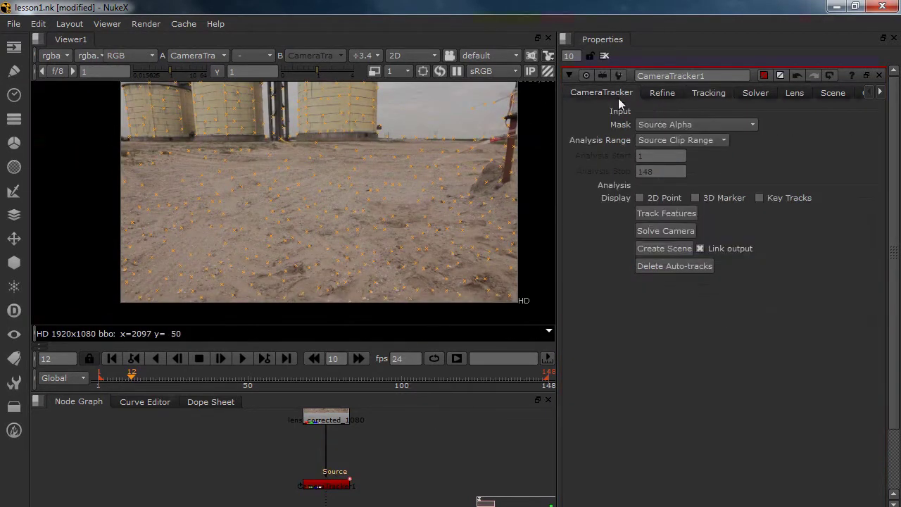
click(655, 212)
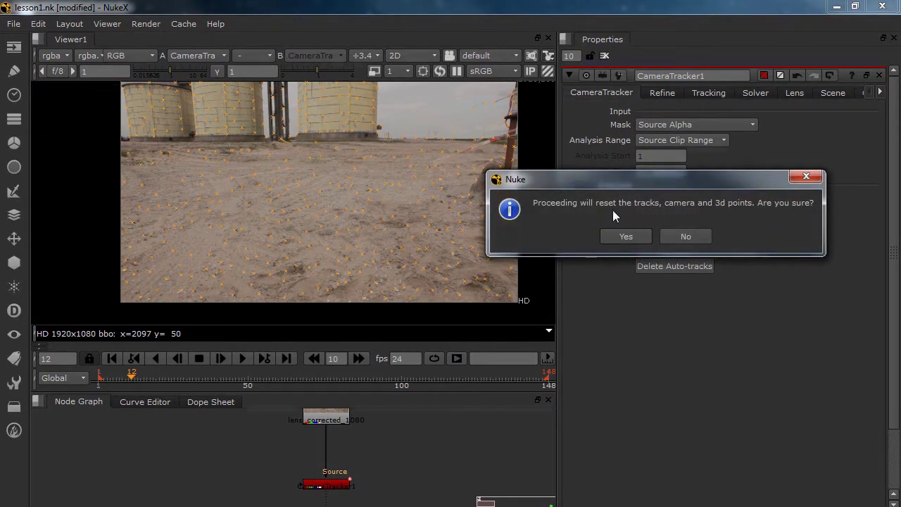
click(626, 237)
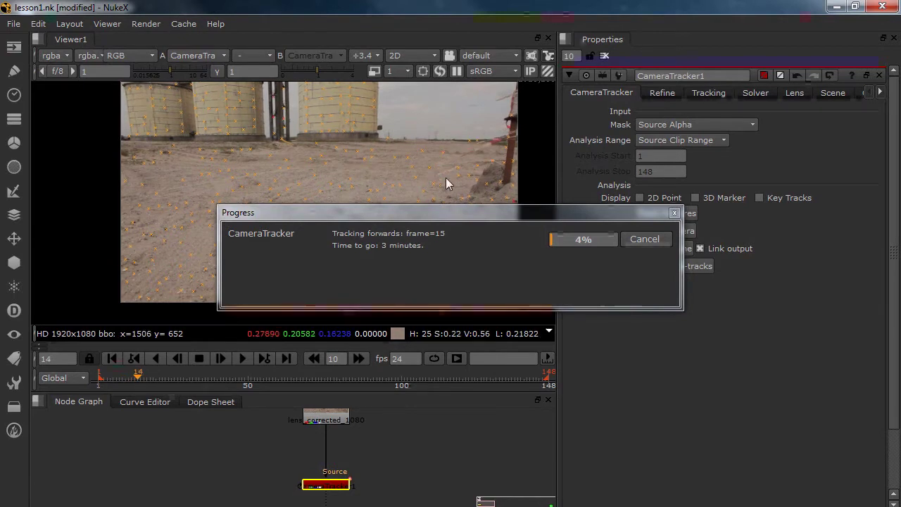
mouse_move(168, 506)
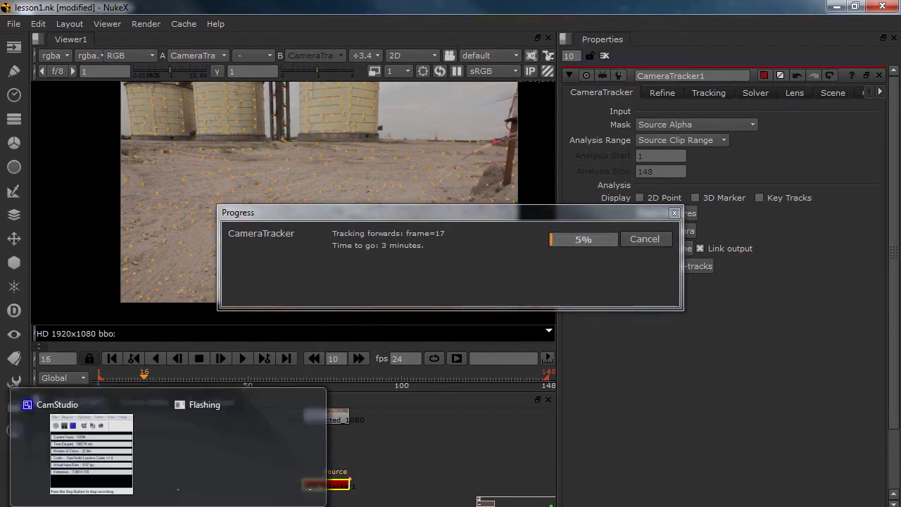
click(83, 465)
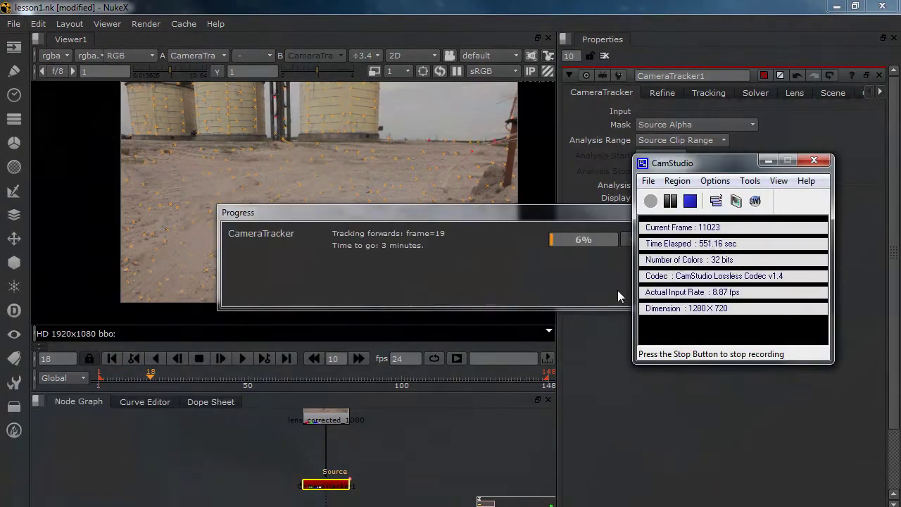
click(670, 202)
click(650, 202)
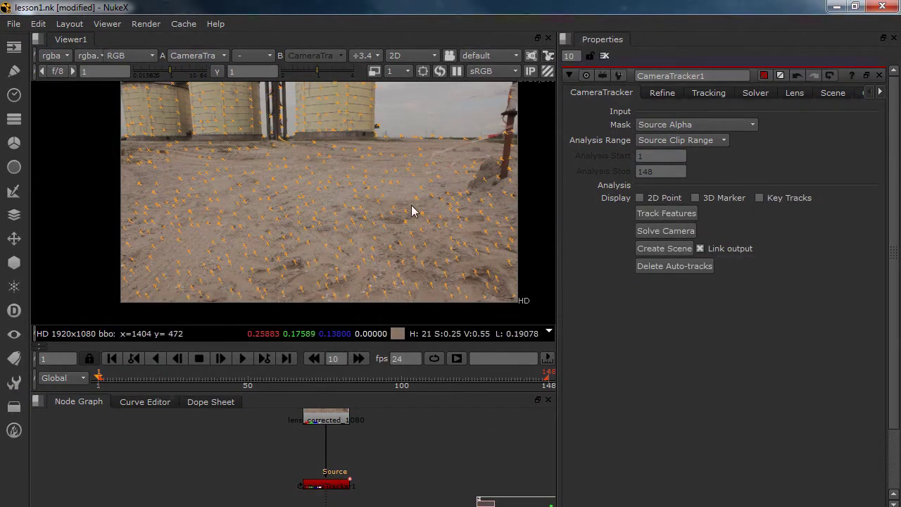
- Scrub the timeline to frame 50 to check the feature tracks and solve the camera
drag(410, 207, 404, 221)
drag(113, 386, 250, 366)
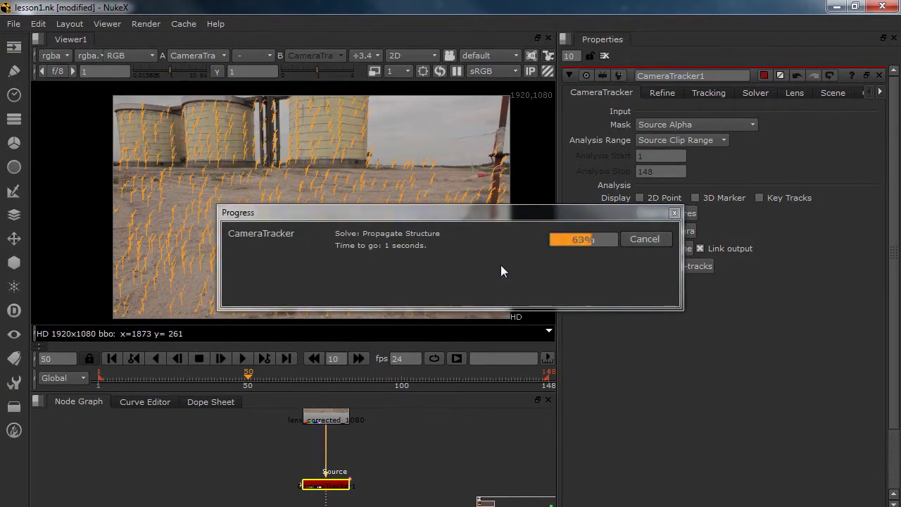
- Examine CameraTracker1's refinement data for the solve error and inspect the solved tracks over the frame and the source node
click(662, 91)
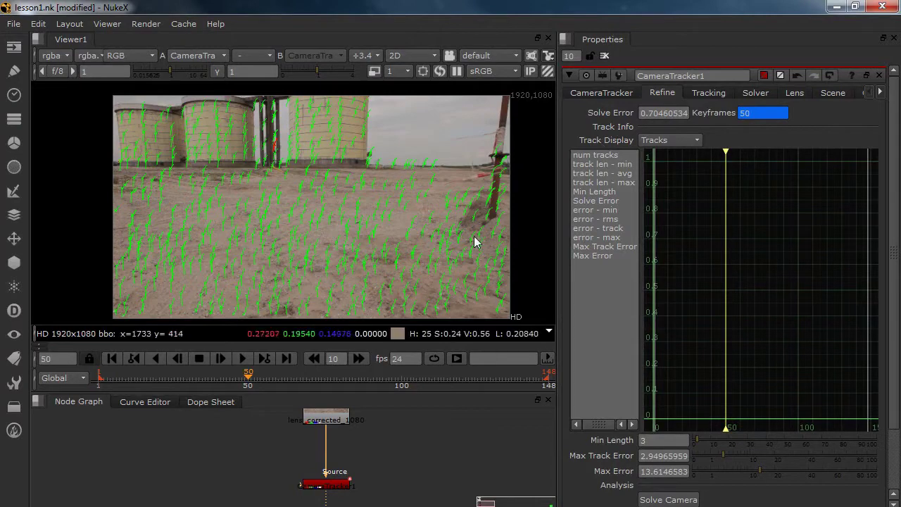
drag(303, 225, 343, 242)
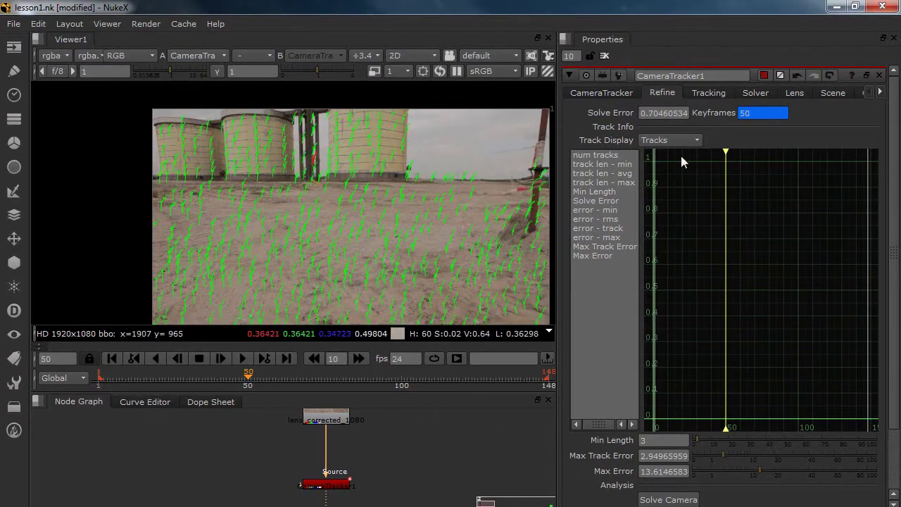
drag(422, 227, 392, 209)
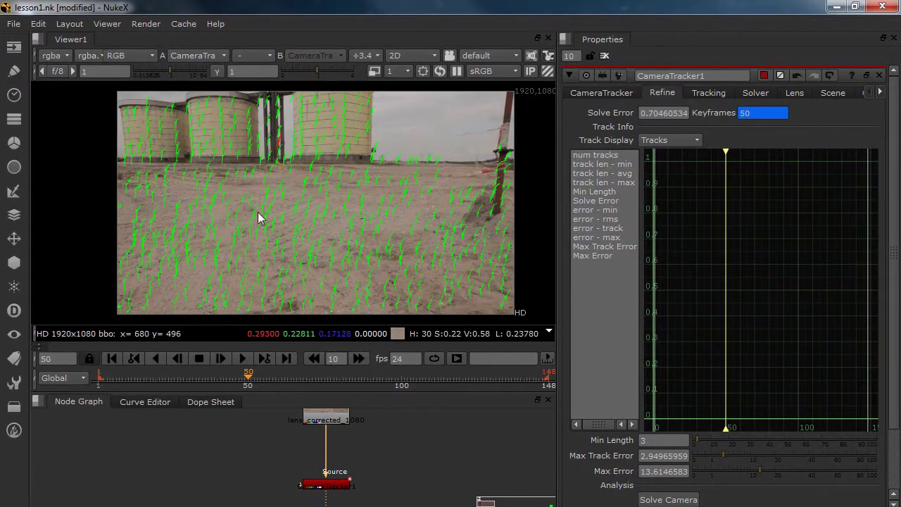
drag(307, 249, 323, 259)
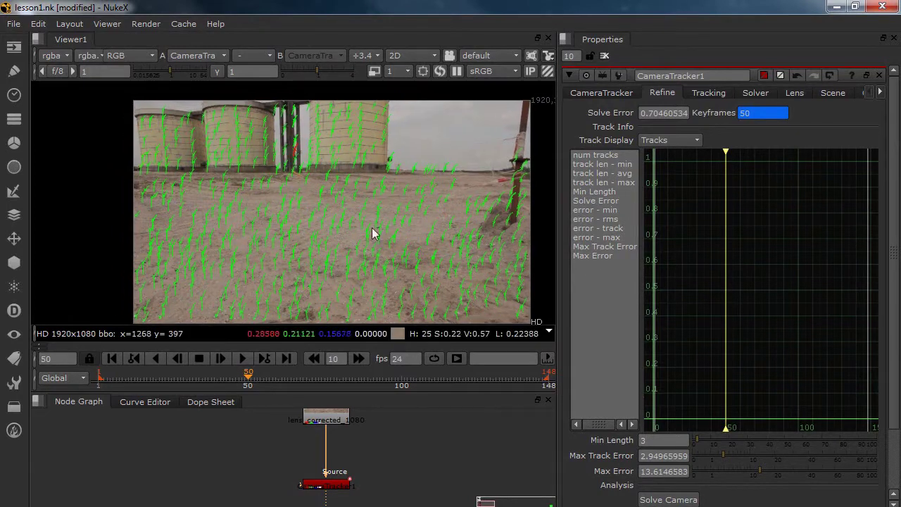
drag(404, 226, 372, 216)
scroll(610, 249, down, 2)
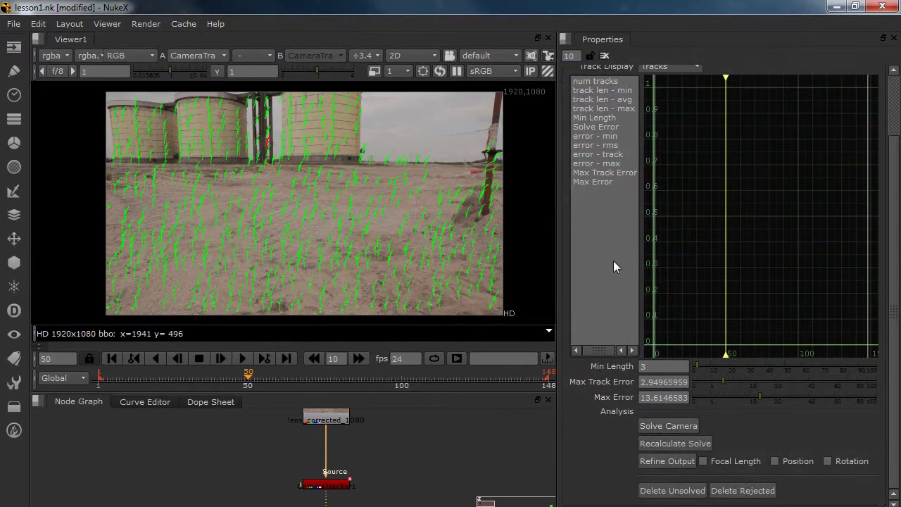
scroll(620, 255, up, 2)
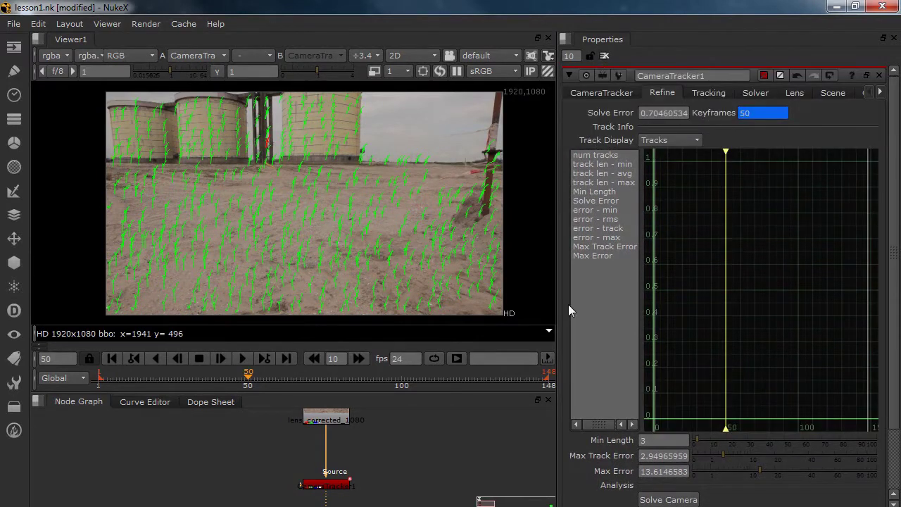
drag(381, 454, 363, 502)
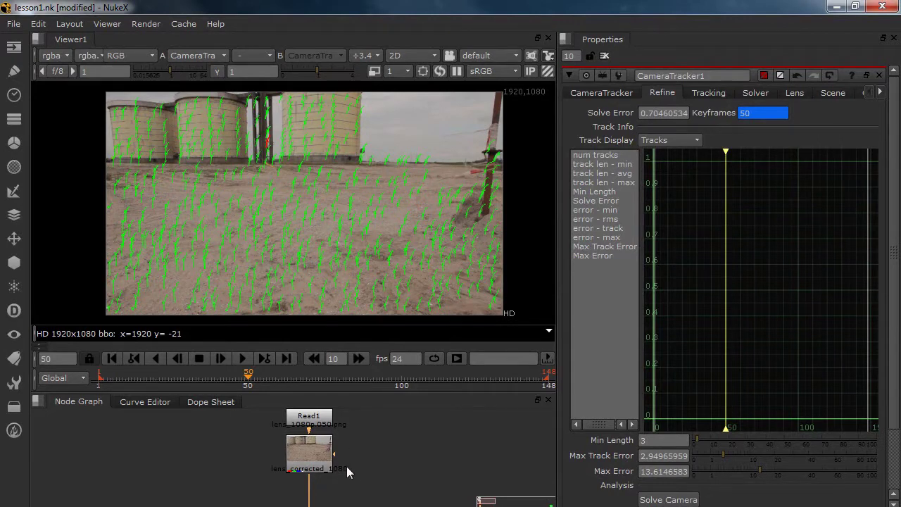
mouse_move(347, 465)
mouse_down()
mouse_move(349, 426)
mouse_move(348, 458)
mouse_up()
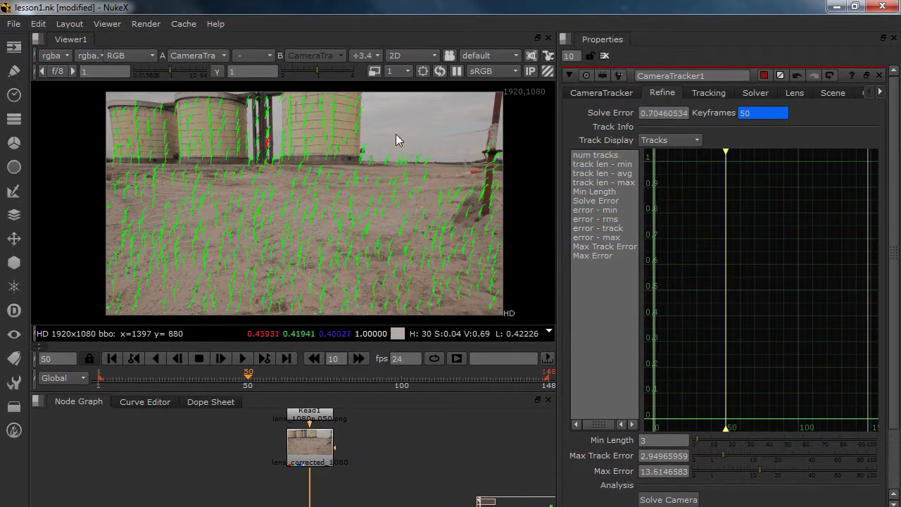